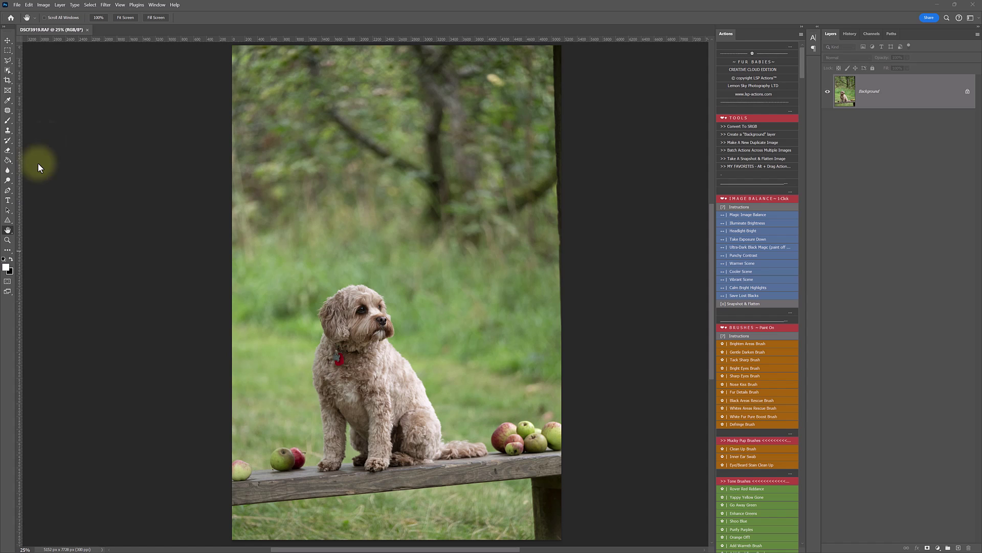
left_click(879, 90)
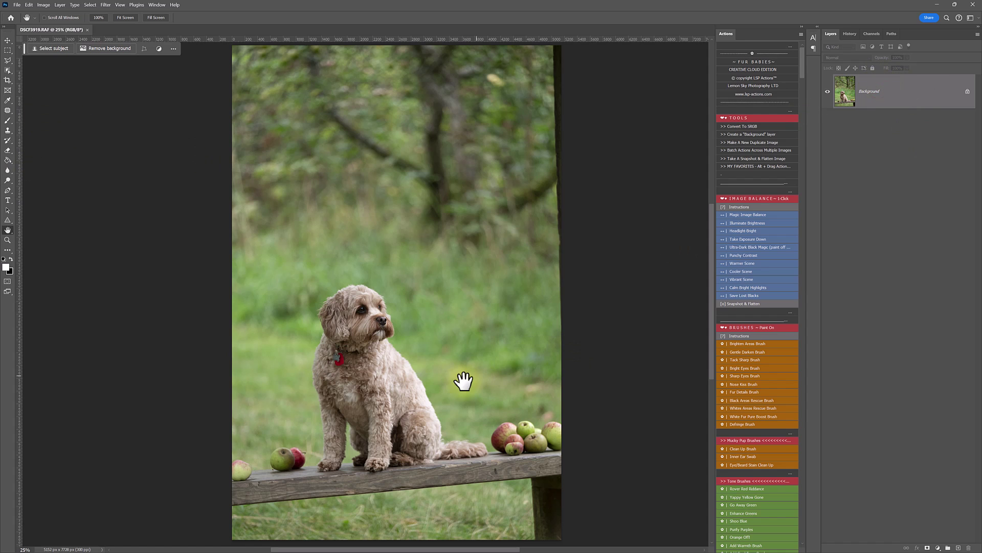
key("z")
left_click(361, 401)
left_click_drag(369, 403, 386, 401)
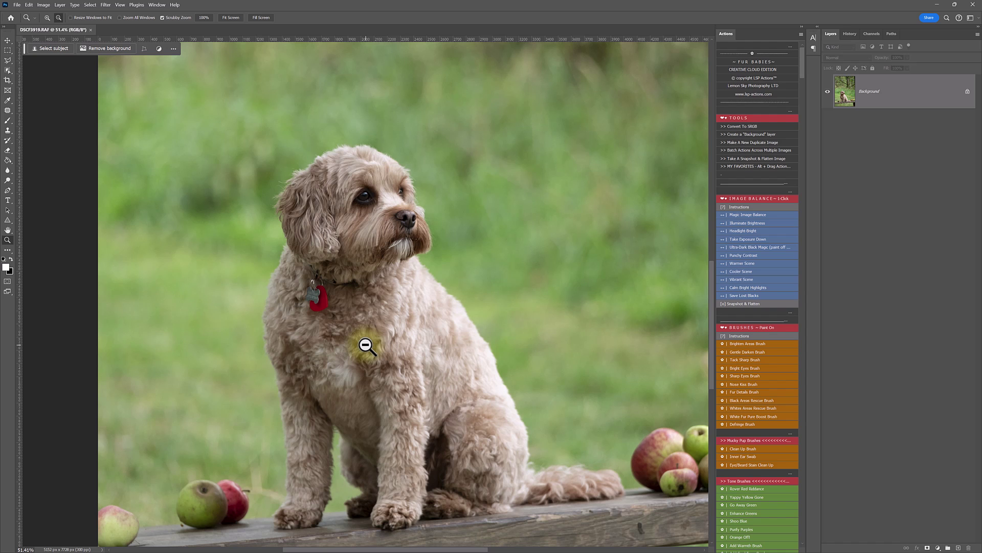
left_click_drag(395, 368, 379, 364)
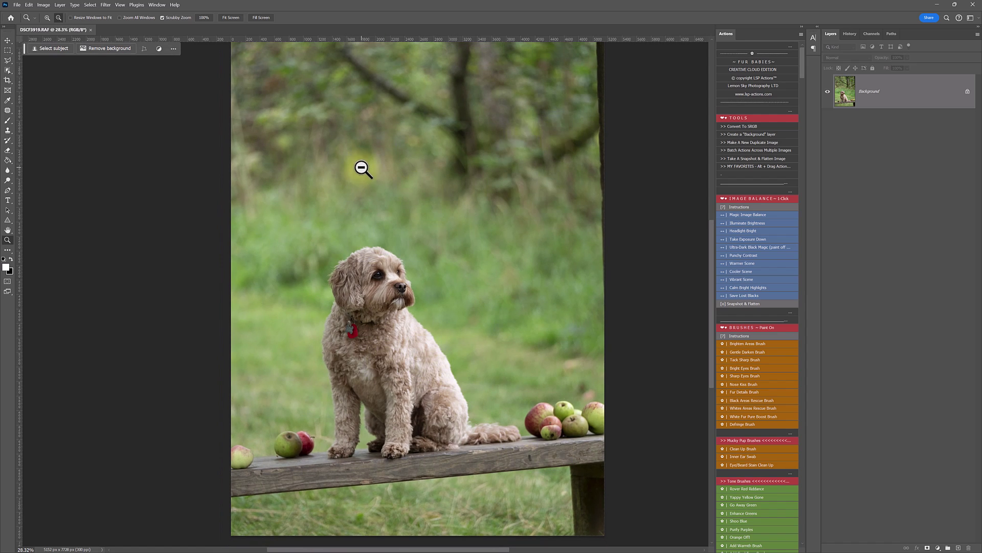
- Start a crop of the photo with the aspect ratio constrained to 2:3
key("c")
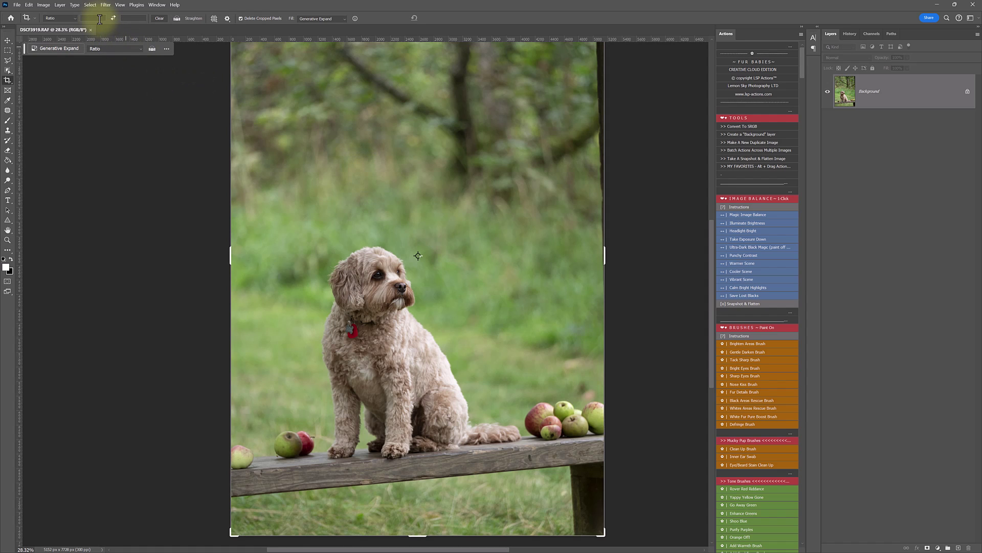
left_click(97, 19)
type("2")
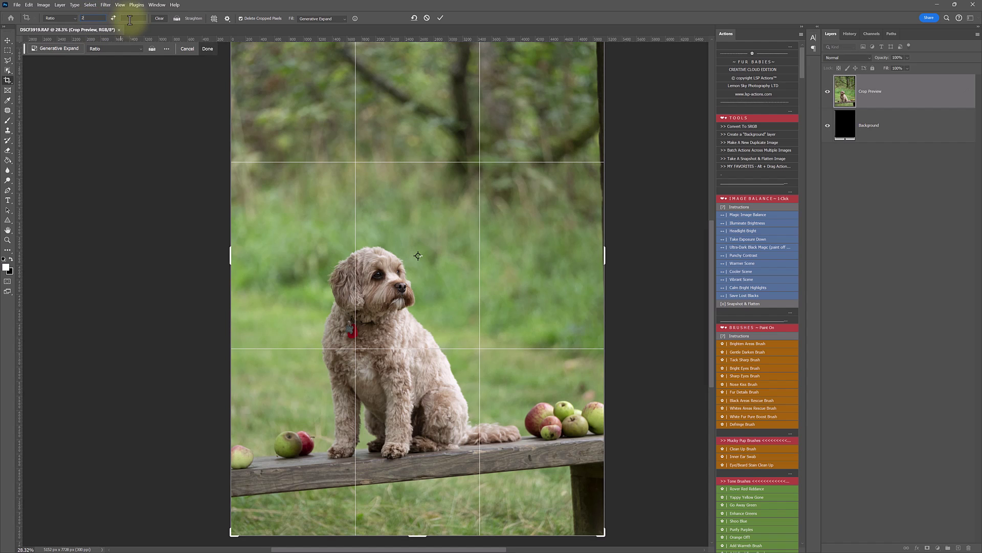
left_click(129, 20)
type("3")
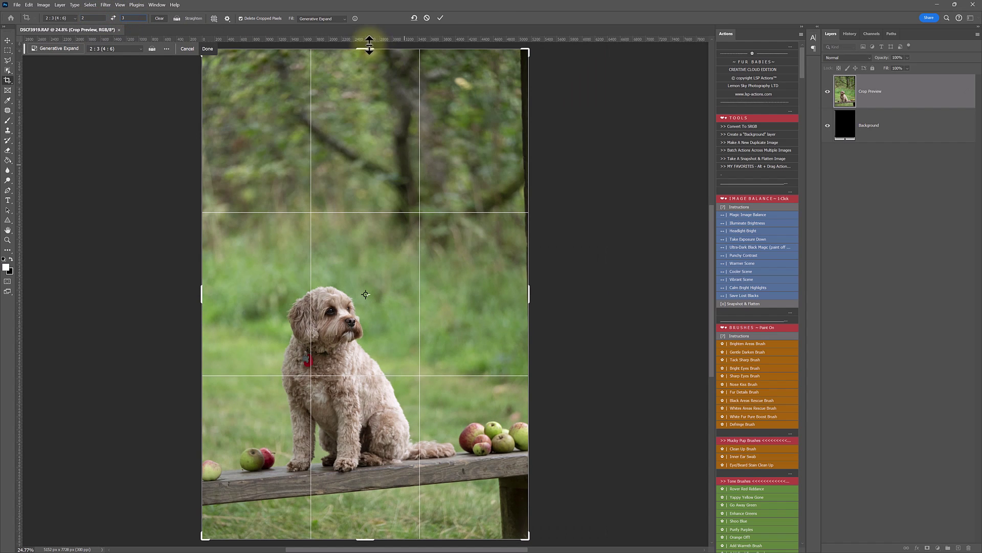
- Crop tighter around the dog, rotating about 5° to level the bench and filling the empty corners with Generative Expand
left_click_drag(368, 44, 364, 84)
left_click_drag(511, 276, 514, 296)
left_click_drag(490, 353, 477, 360)
left_click_drag(226, 91, 223, 90)
left_click_drag(373, 316, 370, 311)
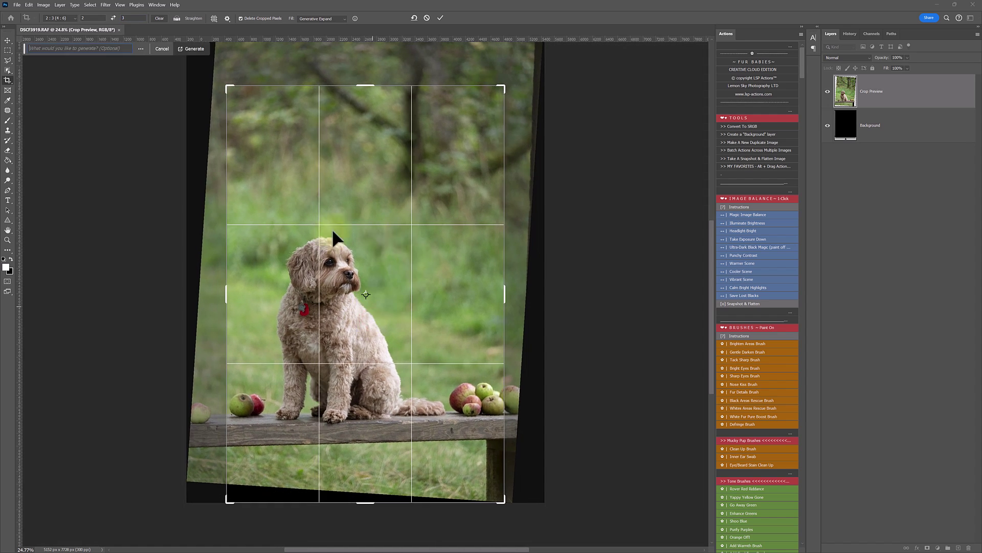
left_click_drag(327, 335, 327, 339)
left_click_drag(537, 367, 533, 372)
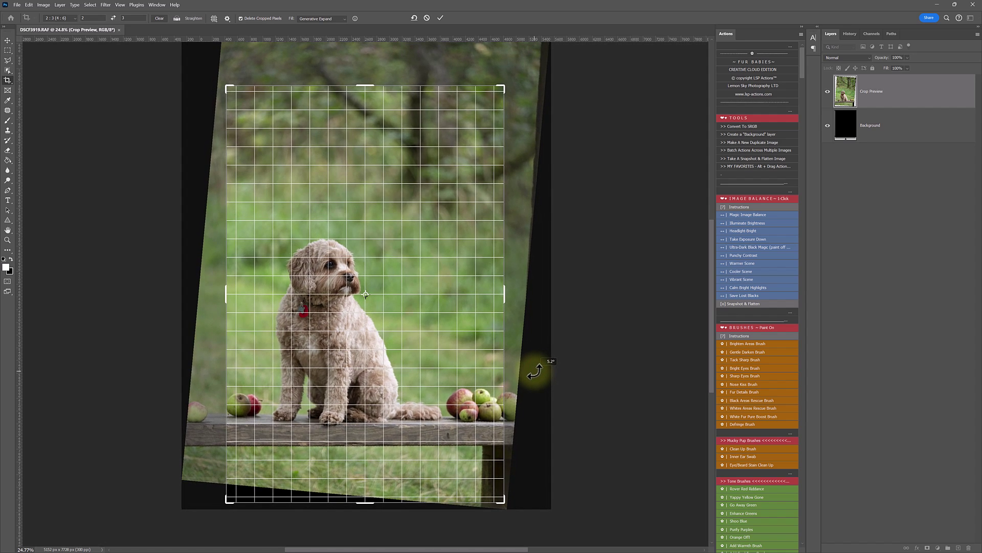
left_click_drag(443, 415, 446, 416)
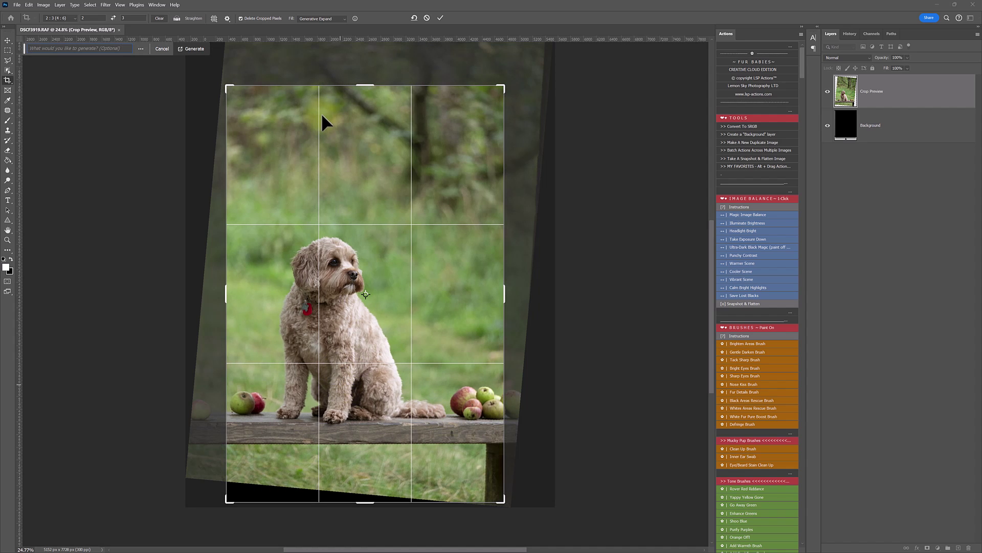
left_click(299, 26)
double_click(379, 275)
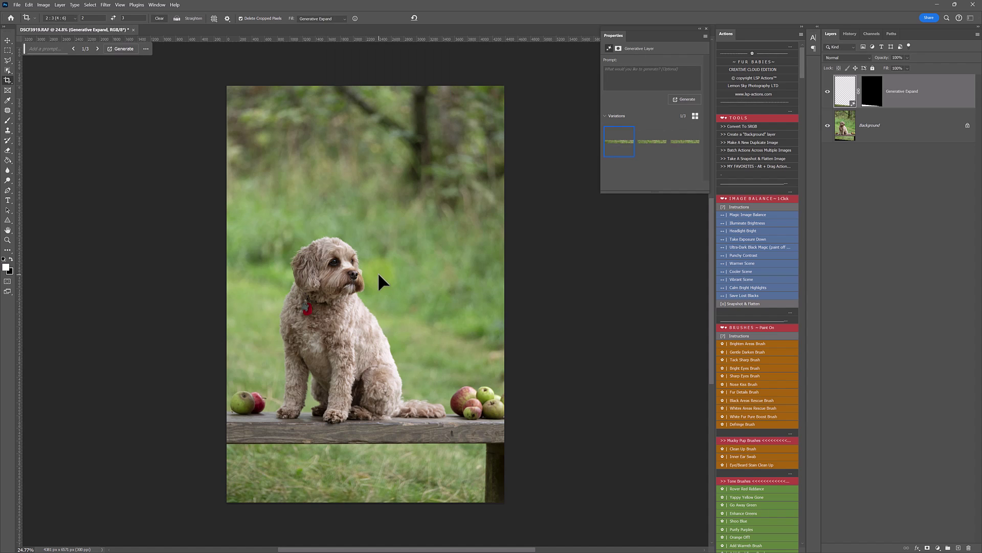
- Flatten the Generative Expand layer into the background and dismiss the layer properties
right_click(869, 137)
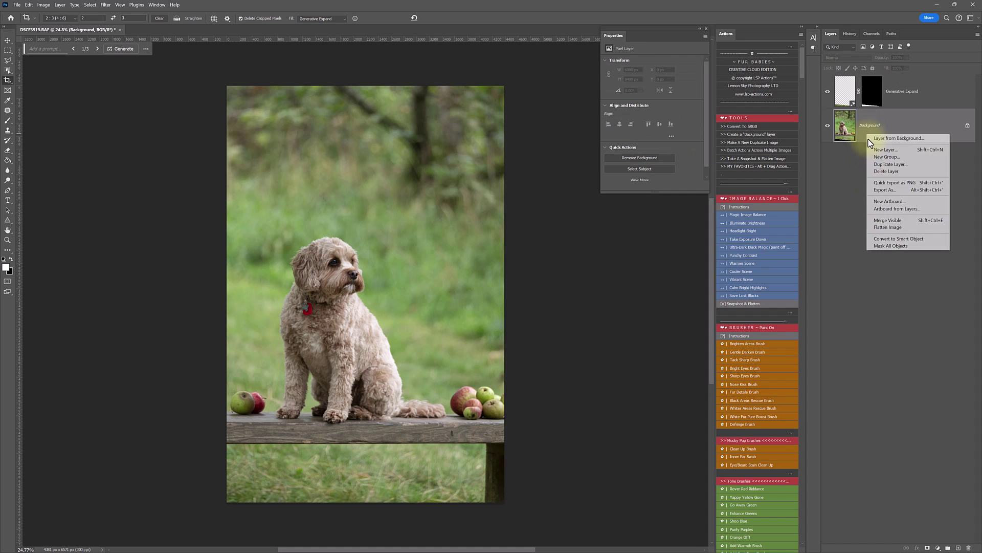
left_click(887, 227)
left_click(706, 29)
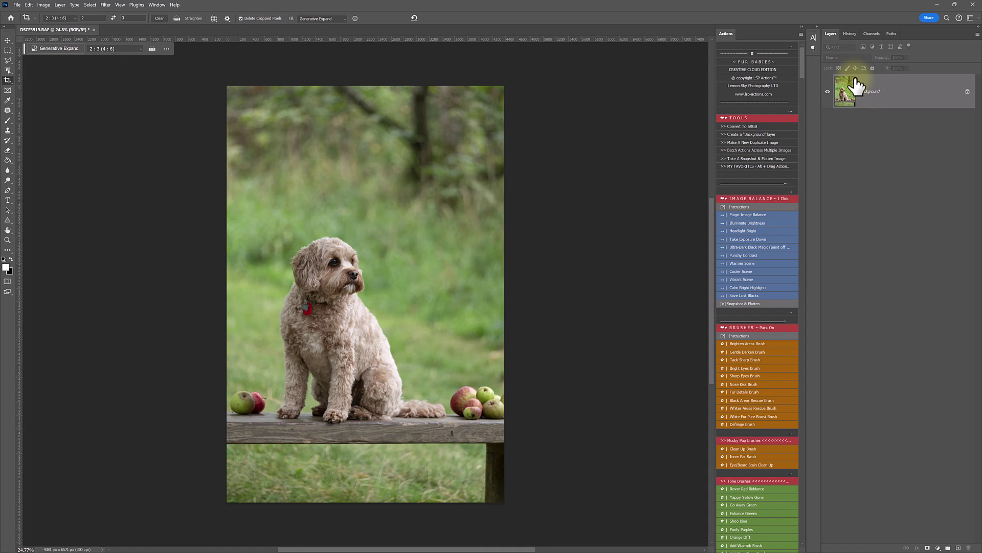
- Run the Warmer Scene action on the whole photo and compare the image with and without its layer
key("z")
key("ctrl+0")
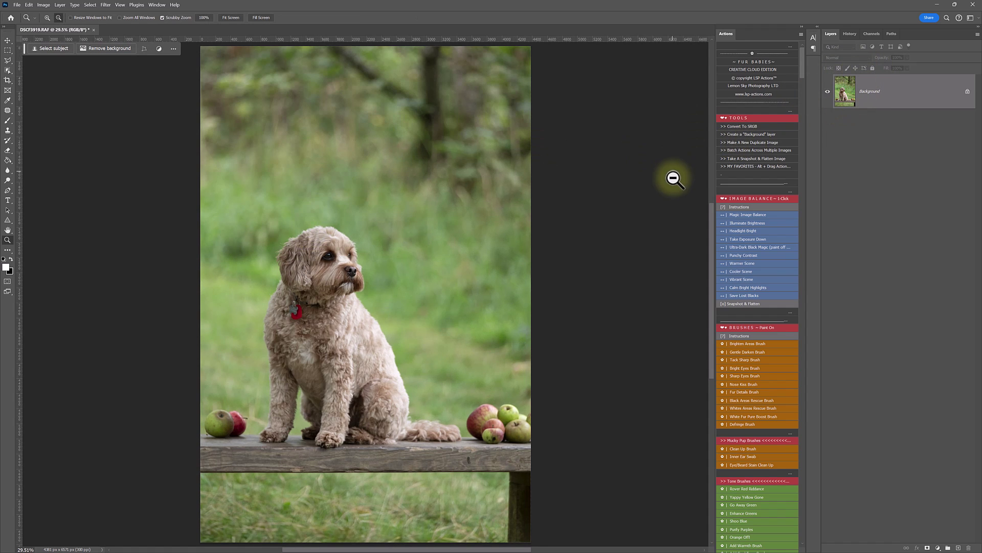
left_click(755, 264)
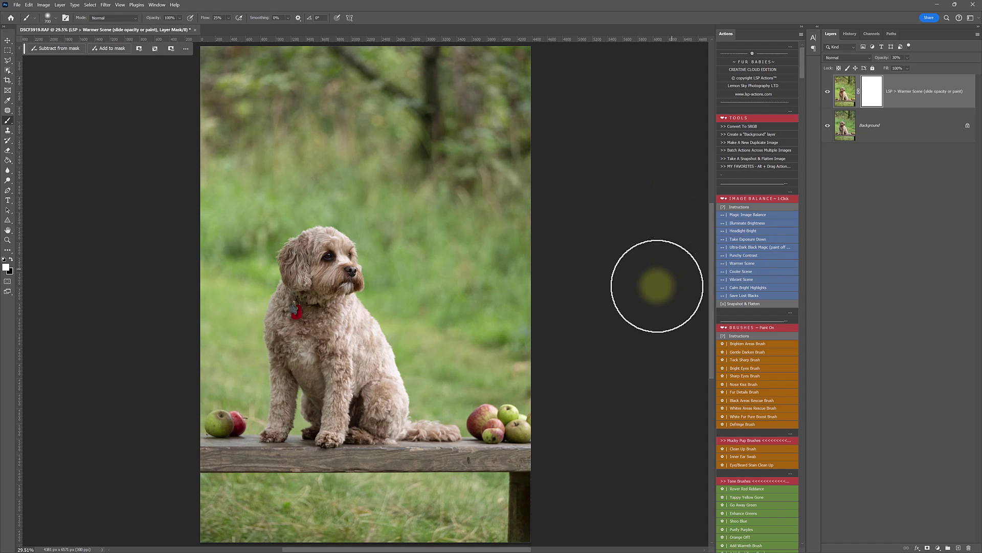
left_click(828, 92)
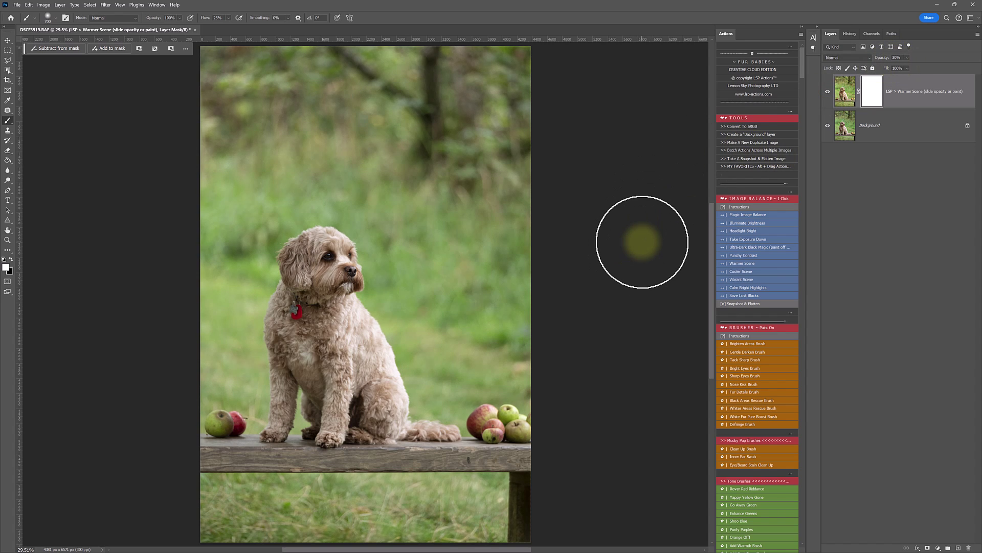
- Run the Brighten Areas Brush action and paint the brightening over the dog's face, chest and body
scroll(749, 276, "down", 6)
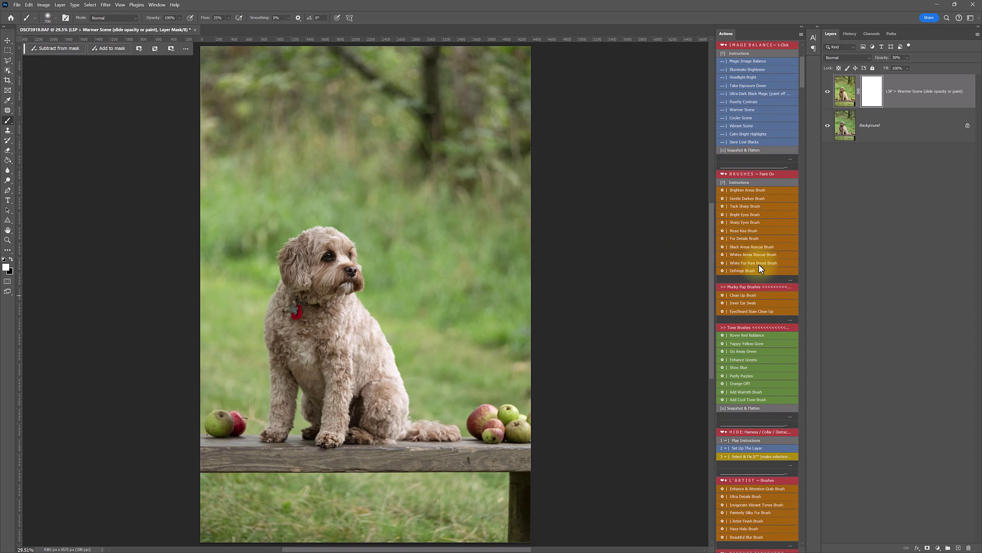
left_click(756, 193)
mouse_move(306, 279)
left_mouse_down()
mouse_move(336, 252)
mouse_move(321, 290)
mouse_move(333, 248)
mouse_move(329, 310)
mouse_move(319, 270)
mouse_move(325, 308)
left_mouse_up()
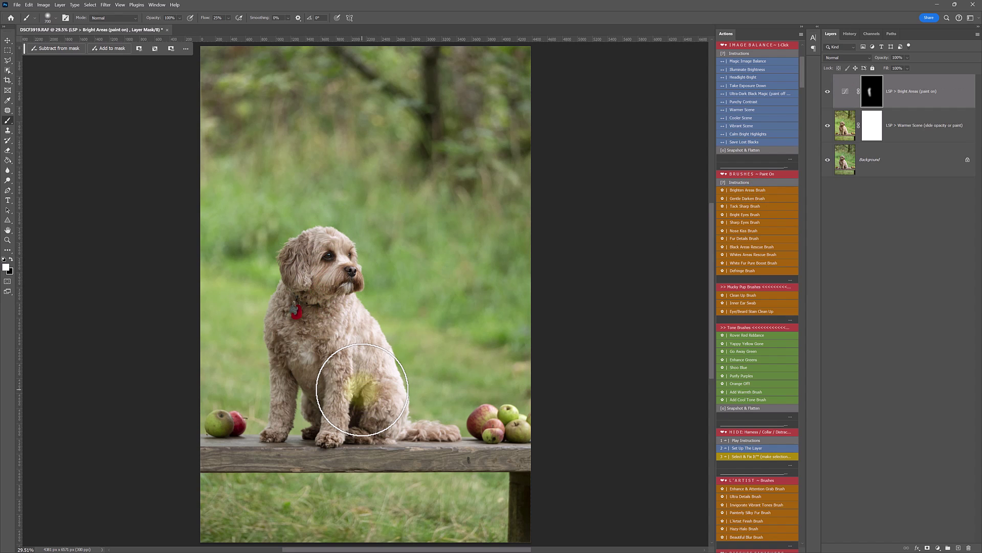
- Run the Gentle Darken Brush action and paint the darkening over the background around the dog with a greatly enlarged brush
left_click(750, 199)
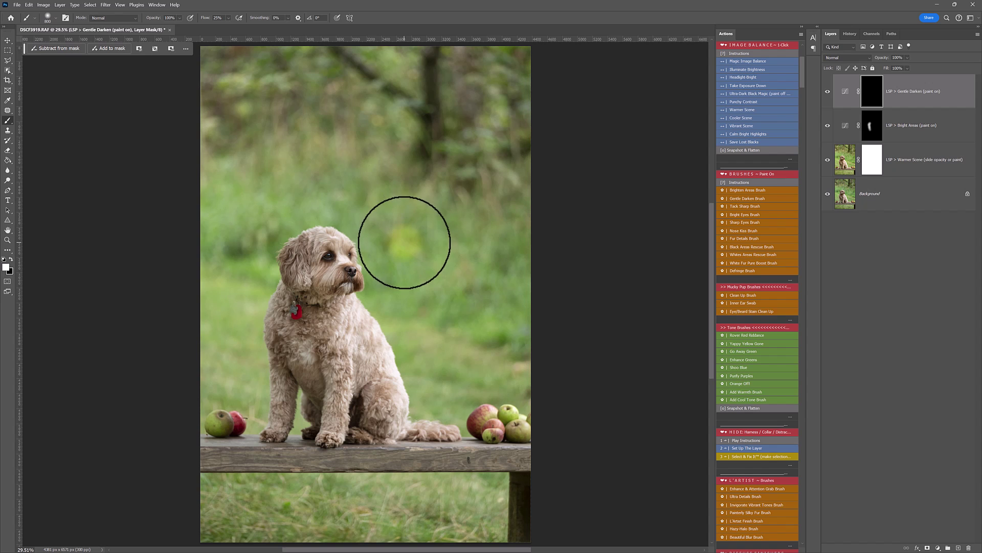
key("bracketright")
key("bracketright")
key("bracketright")
key("bracketright")
key("bracketright")
key("bracketright")
key("bracketright")
key("bracketright")
key("bracketright")
key("bracketright")
key("bracketright")
key("bracketright")
key("bracketright")
key("bracketright")
key("bracketright")
key("bracketright")
key("bracketright")
key("bracketright")
key("bracketright")
key("bracketright")
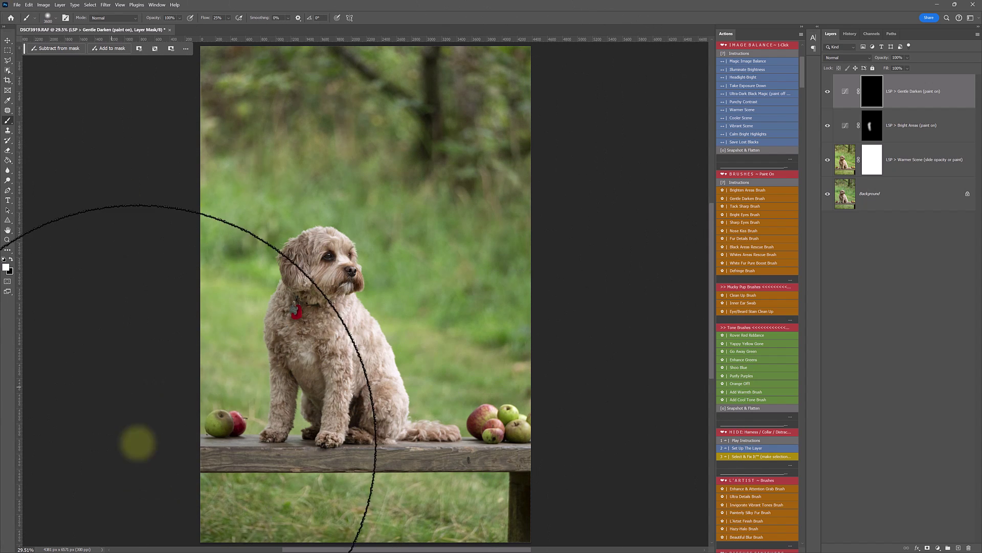
left_click_drag(467, 174, 469, 216)
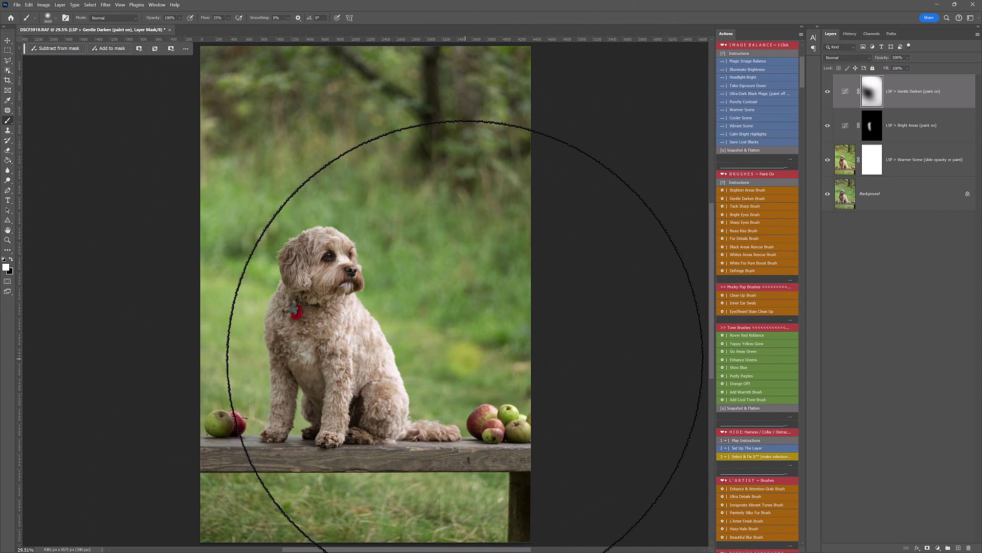
- Extend the Gentle Darken effect over the lower foreground and the photo's outer edges with a smaller brush
key("bracketleft")
key("bracketleft")
key("bracketleft")
key("bracketleft")
key("bracketleft")
key("bracketleft")
key("bracketleft")
key("bracketleft")
key("bracketleft")
key("bracketleft")
key("bracketleft")
key("bracketleft")
key("bracketleft")
key("bracketleft")
key("bracketleft")
key("bracketleft")
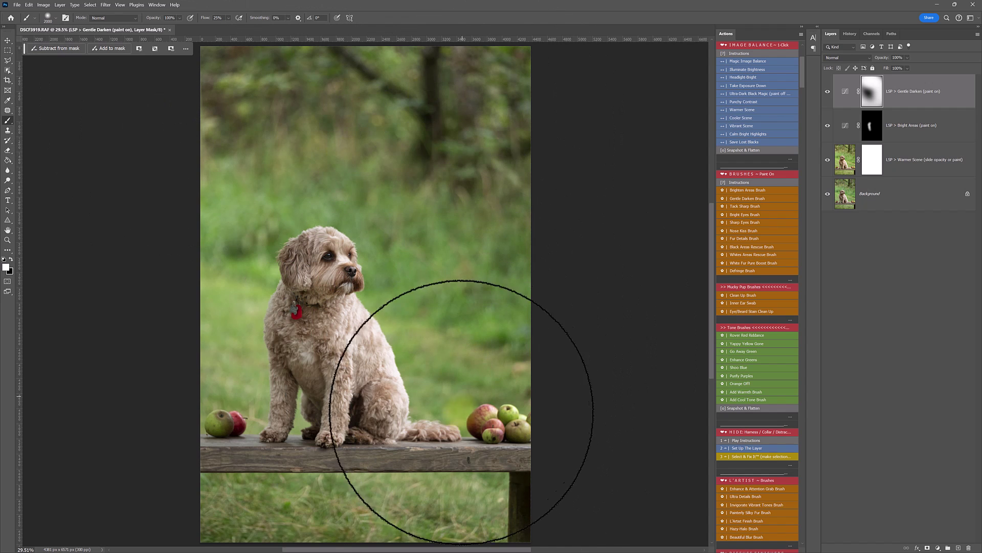
mouse_move(495, 483)
left_mouse_down()
mouse_move(230, 370)
mouse_move(196, 263)
mouse_move(198, 274)
left_mouse_up()
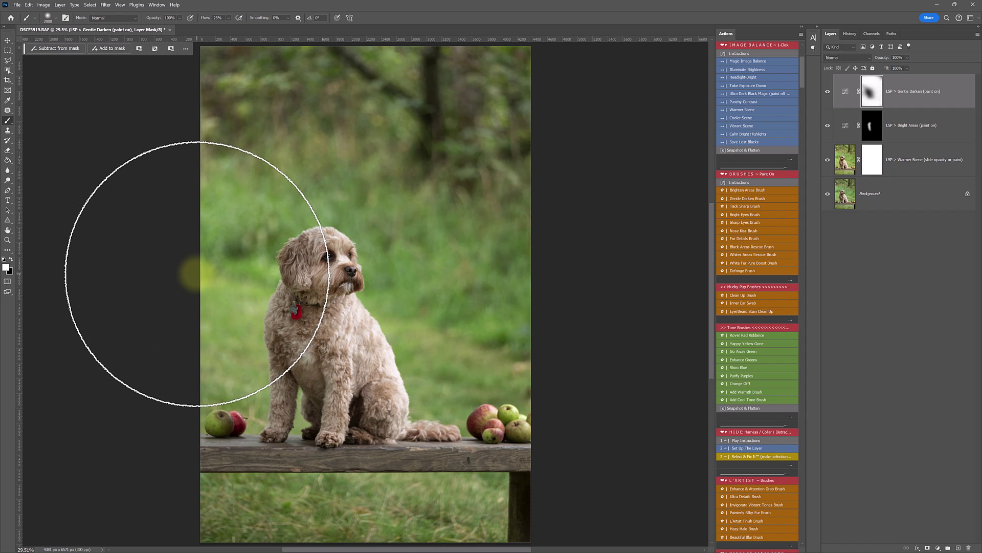
- Run the Bright Eyes Brush action and paint the dog's eyes with a brush reduced to eye size
key("z")
left_click_drag(307, 289, 347, 293)
left_click(744, 215)
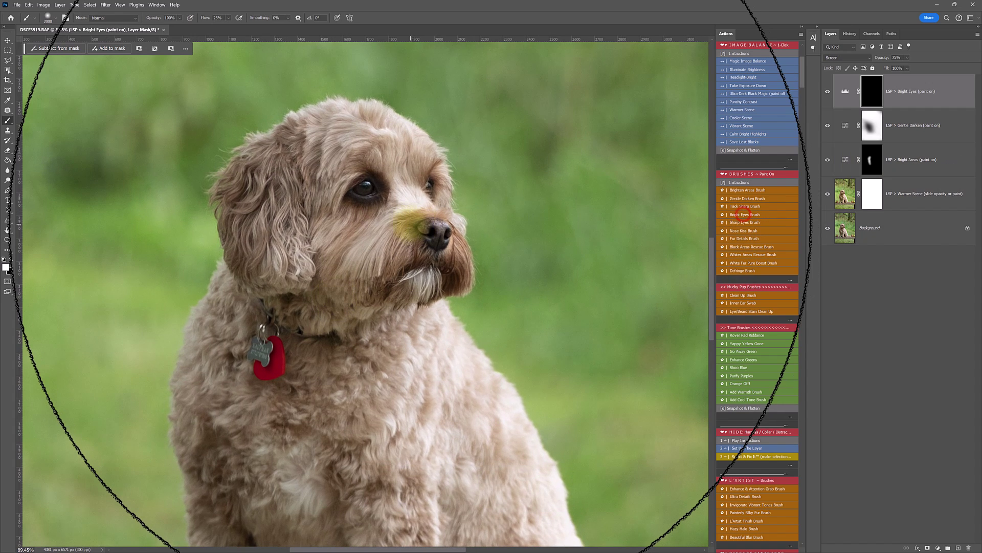
key("[")
key("[")
key("[")
key("[")
key("[")
key("[")
key("[")
key("[")
key("[")
key("[")
key("[")
key("[")
key("[")
key("[")
key("[")
key("[")
key("[")
key("[")
key("[")
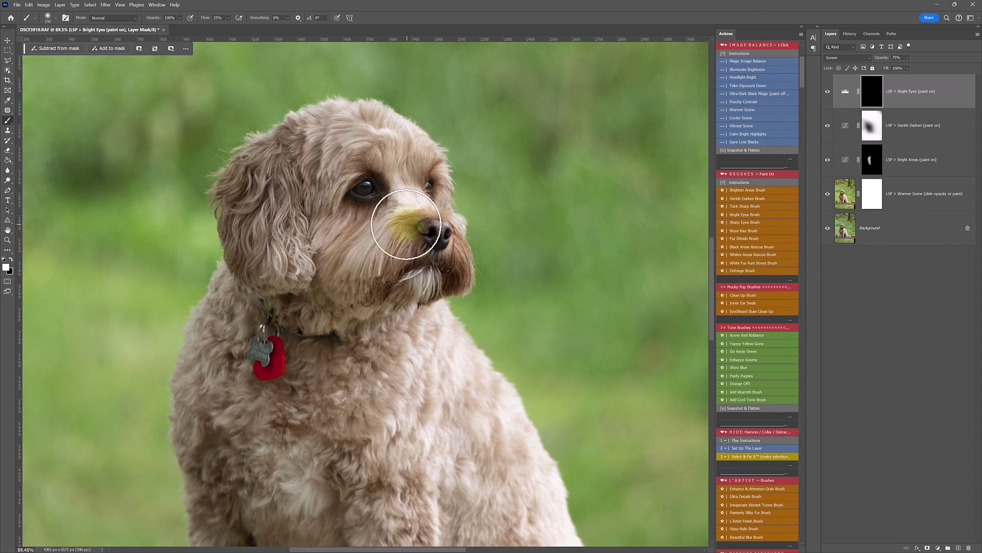
mouse_move(367, 180)
left_mouse_down()
mouse_move(376, 198)
mouse_move(430, 190)
mouse_move(358, 187)
mouse_move(384, 199)
mouse_move(365, 192)
left_mouse_up()
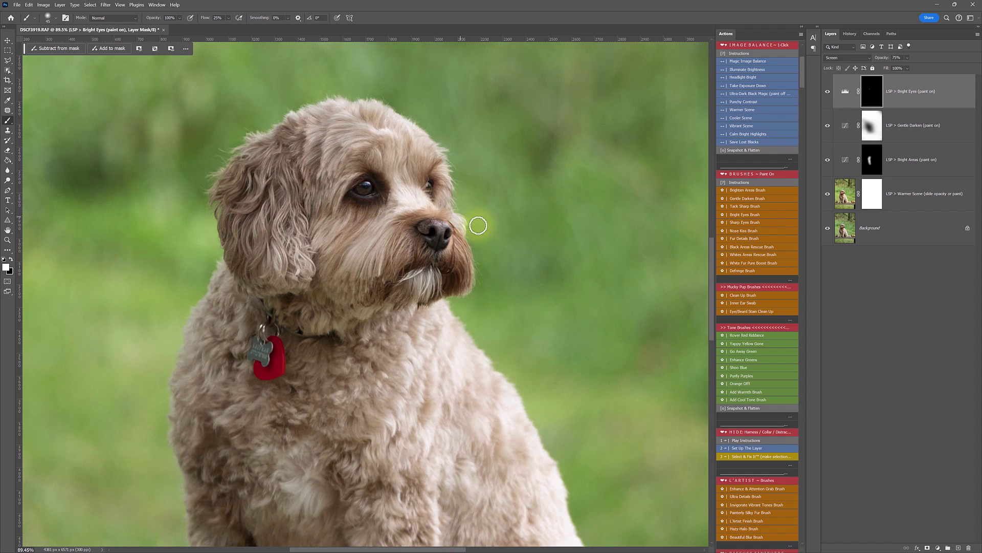
- Run the Nose Kiss Brush action and paint the effect over the dog's nose
left_click(734, 231)
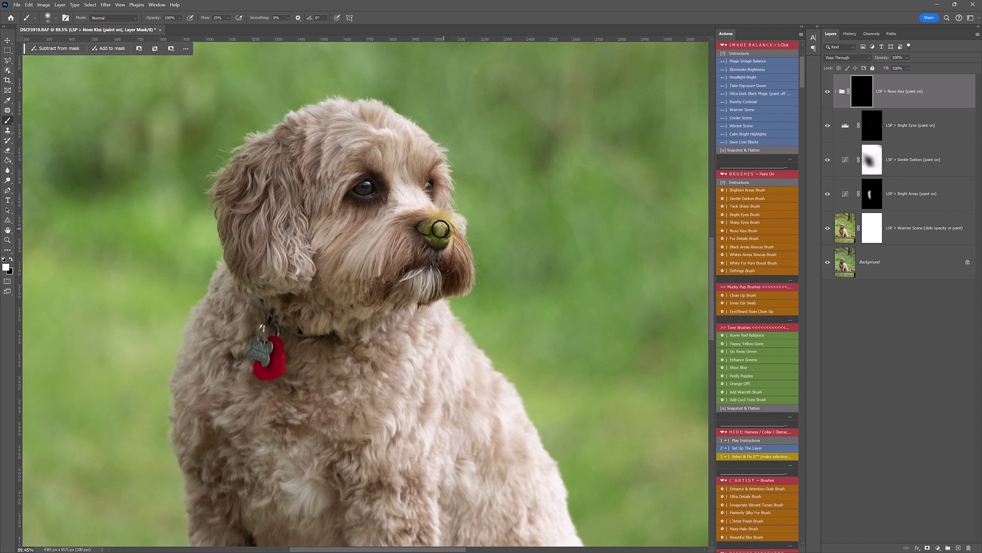
mouse_move(442, 228)
left_mouse_down()
mouse_move(429, 225)
mouse_move(438, 233)
left_mouse_up()
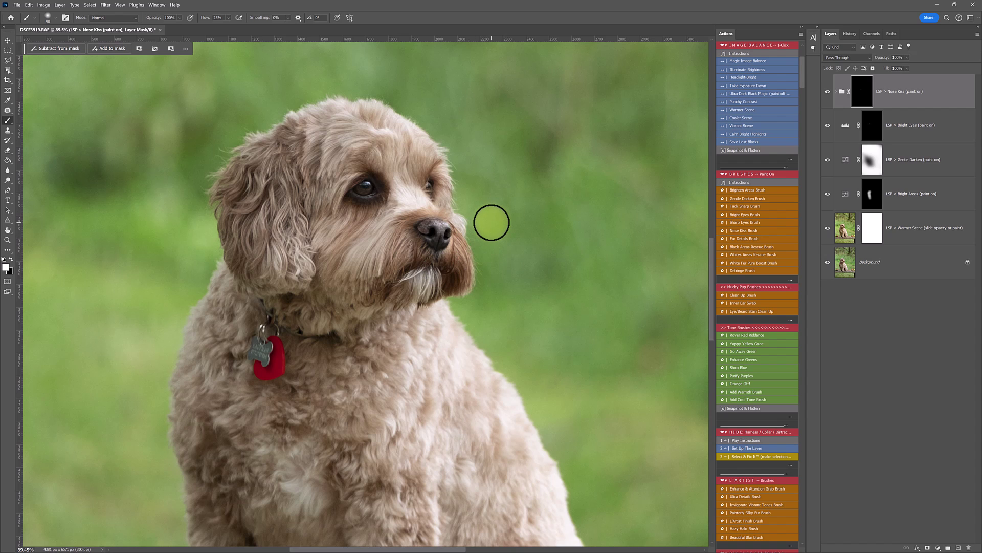
- Run the Eye/Beard Stain Clean Up action and paint over the brown staining around the dog's muzzle, adjusting the brush size
scroll(772, 220, "down", 3)
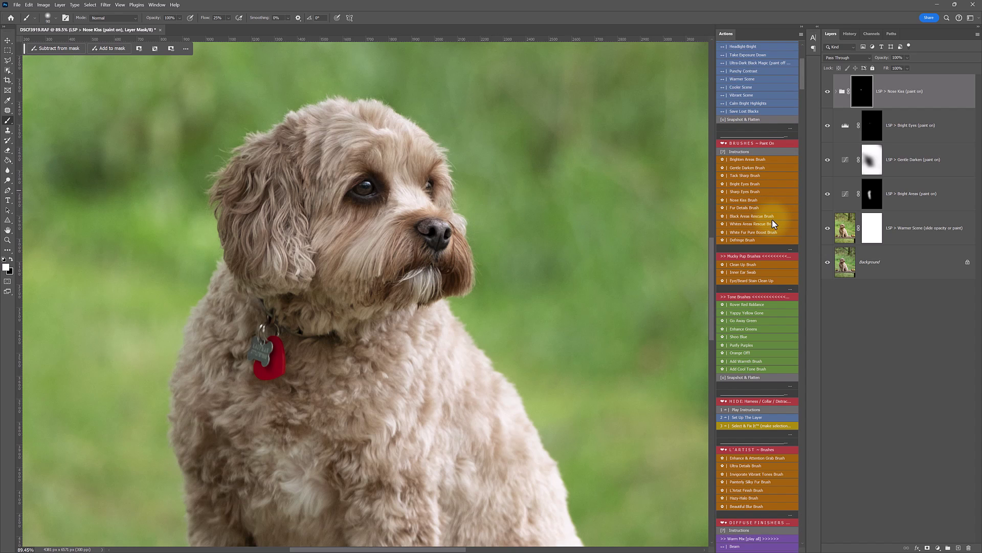
scroll(772, 221, "down", 1)
left_click(751, 223)
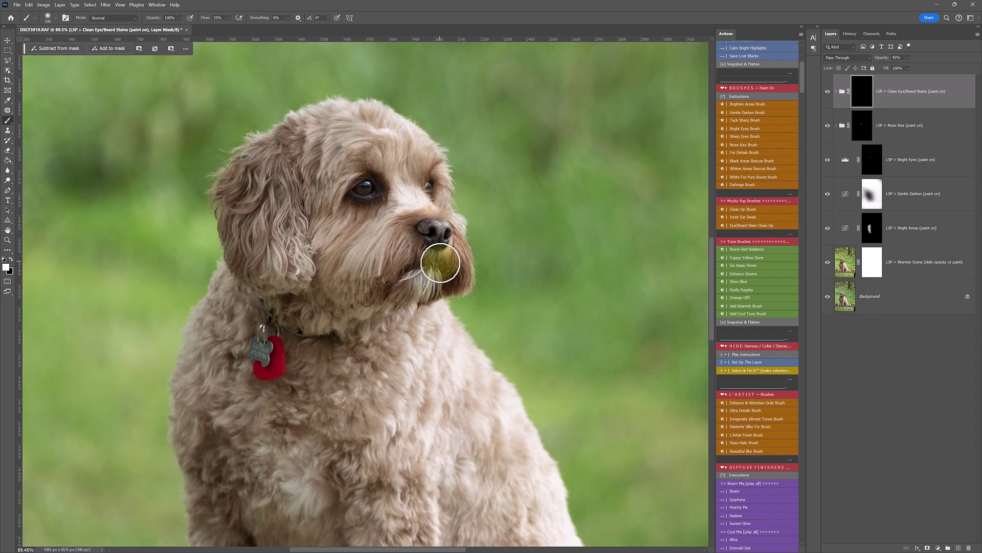
key("bracketright")
key("bracketright")
key("bracketright")
key("bracketright")
key("bracketright")
mouse_move(431, 261)
left_mouse_down()
mouse_move(392, 280)
mouse_move(450, 272)
mouse_move(453, 280)
mouse_move(456, 253)
mouse_move(378, 231)
mouse_move(381, 201)
mouse_move(353, 210)
mouse_move(396, 231)
mouse_move(453, 207)
mouse_move(374, 175)
mouse_move(398, 218)
mouse_move(434, 248)
mouse_move(418, 247)
mouse_move(451, 257)
left_mouse_up()
key("bracketleft")
key("bracketleft")
key("bracketleft")
key("bracketleft")
mouse_move(446, 251)
left_mouse_down()
mouse_move(457, 279)
mouse_move(394, 282)
mouse_move(454, 251)
mouse_move(466, 257)
mouse_move(408, 224)
mouse_move(485, 263)
left_mouse_up()
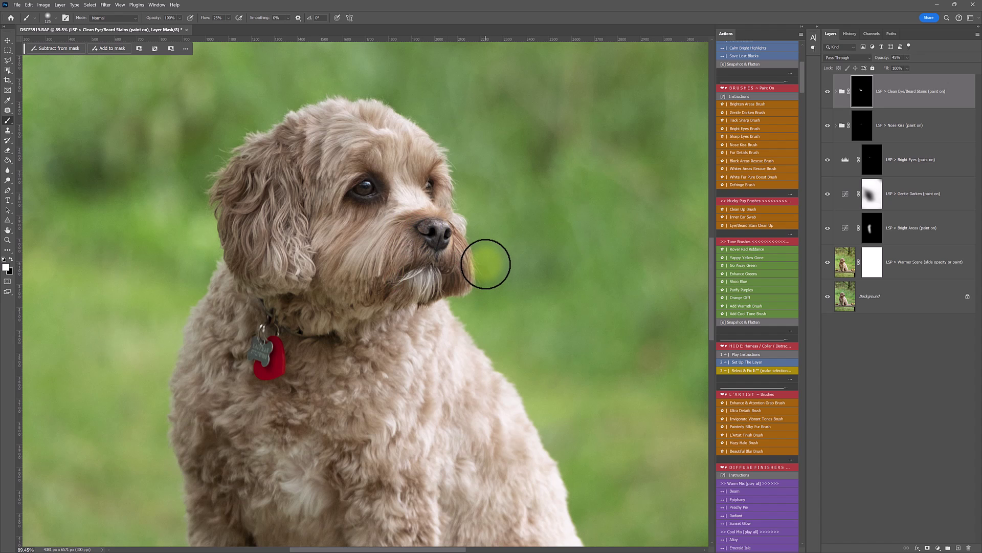
- Run the Set Up The Layer action of the harness and collar hiding set to add a select-and-fix layer
scroll(734, 187, "down", 4)
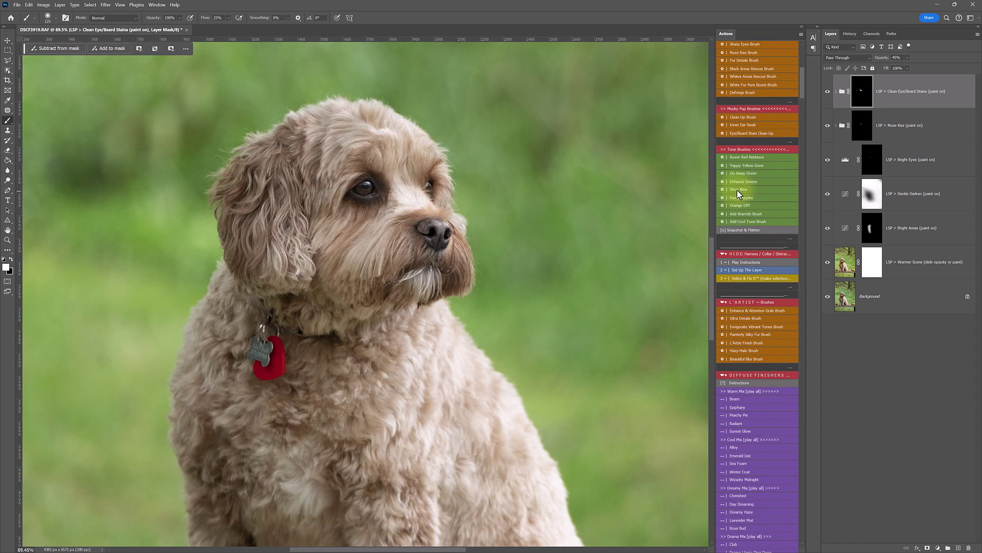
scroll(737, 190, "down", 4)
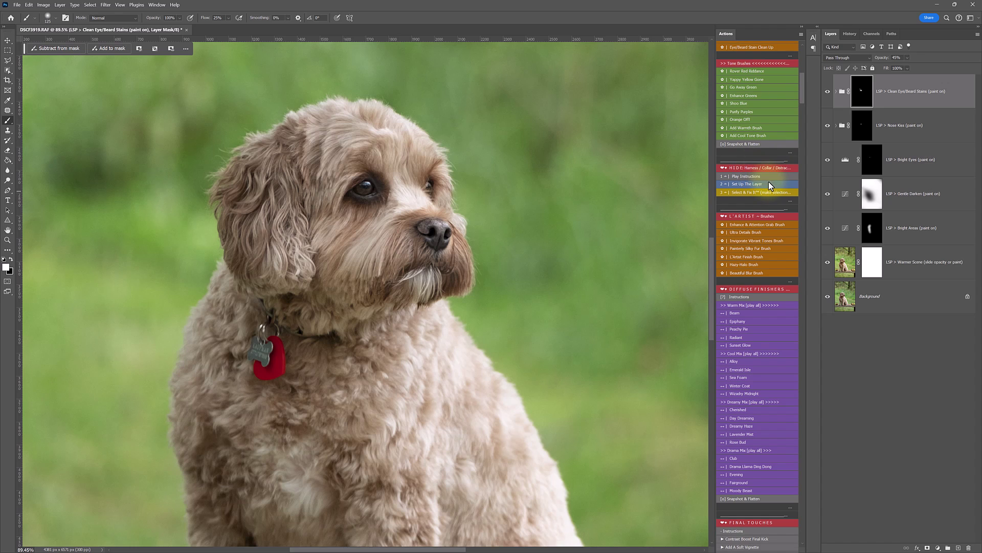
left_click(734, 186)
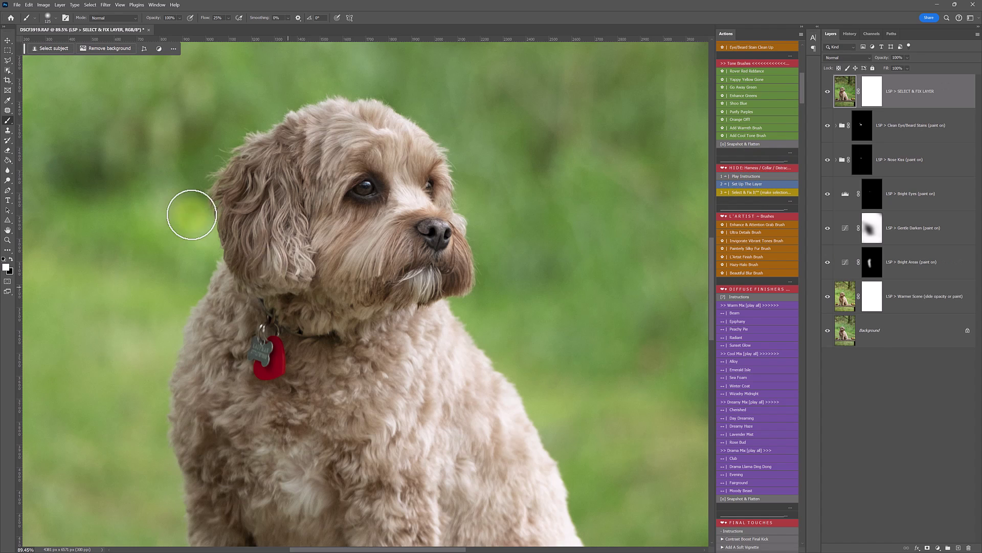
- Outline the red heart tag, bone tag and adjoining collar with the Patch tool and remove them using the Select & Fix action
left_click(8, 111)
mouse_move(284, 335)
left_mouse_down()
mouse_move(292, 373)
mouse_move(275, 383)
mouse_move(248, 364)
left_mouse_up()
mouse_move(256, 325)
left_mouse_down()
mouse_move(260, 296)
mouse_move(307, 333)
left_mouse_up()
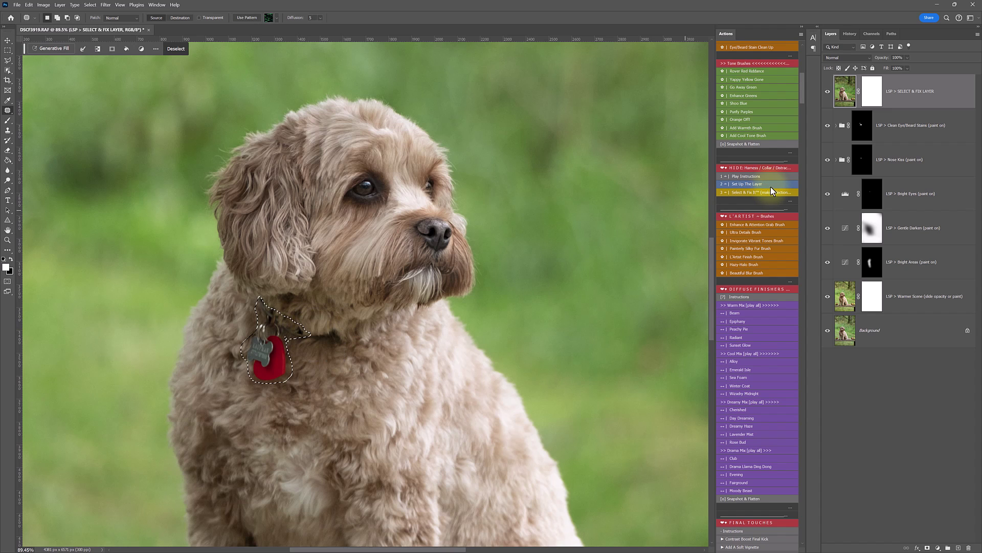
left_click(753, 192)
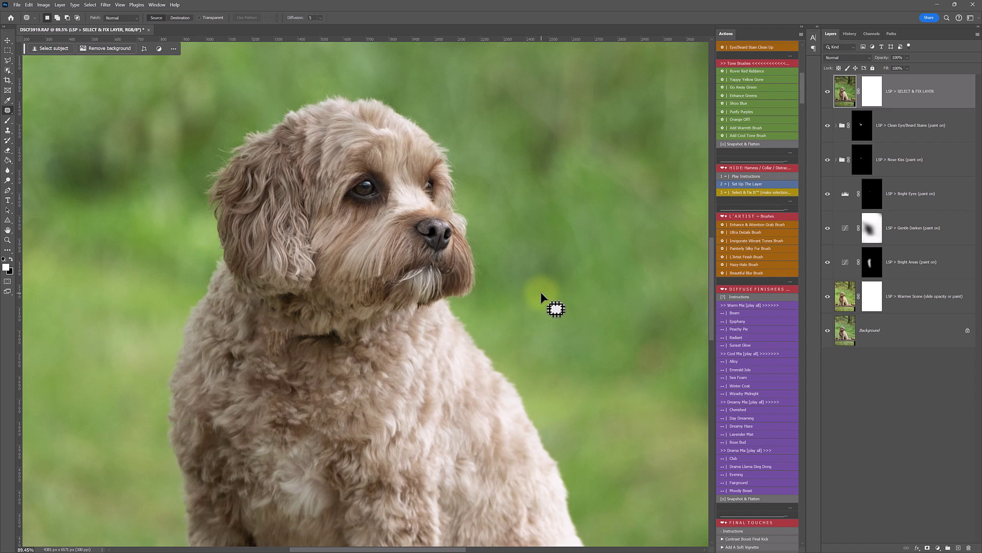
- Outline the remaining collar patches below the ear and across the neck and remove them with the Select & Fix action
mouse_move(271, 329)
left_mouse_down()
mouse_move(302, 330)
mouse_move(257, 344)
mouse_move(270, 326)
left_mouse_up()
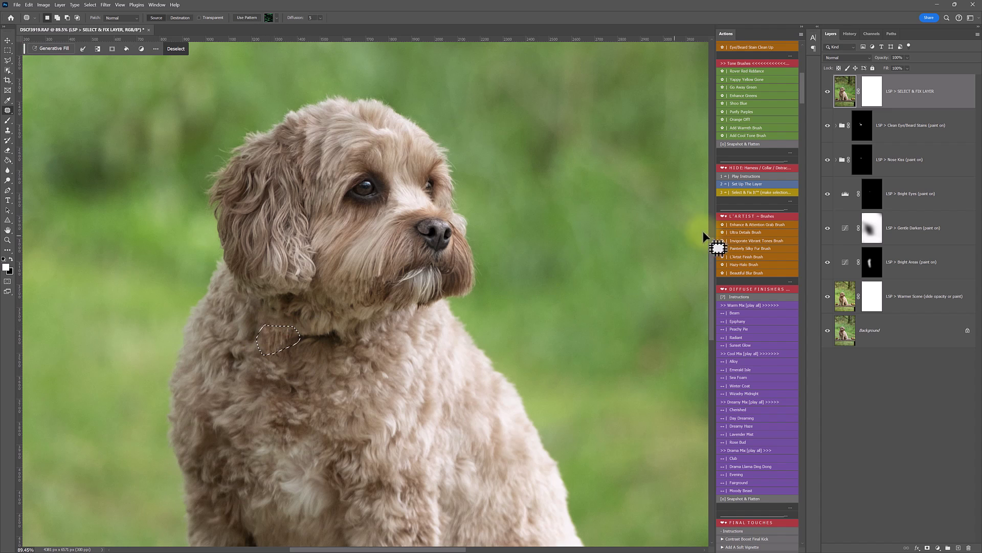
left_click(741, 193)
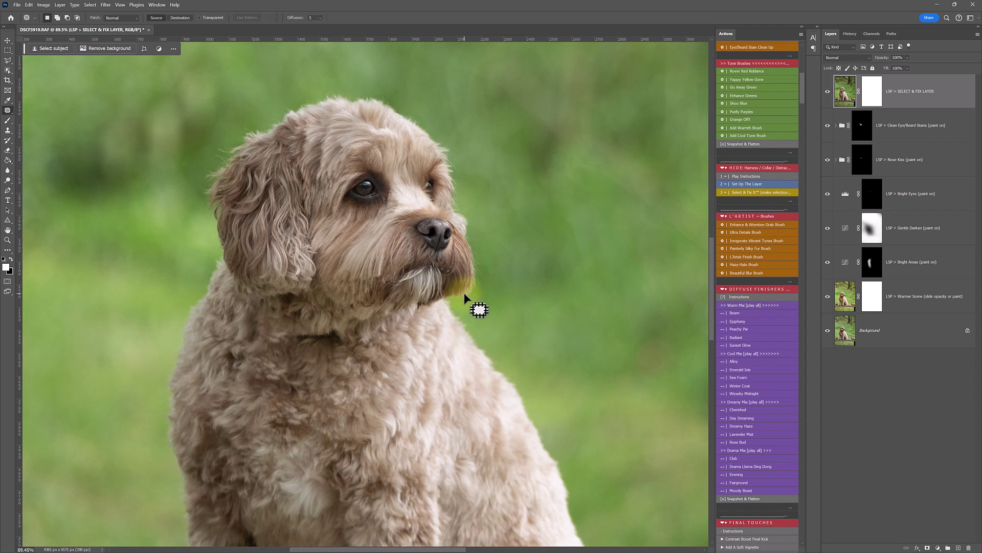
mouse_move(316, 330)
left_mouse_down()
mouse_move(341, 336)
mouse_move(303, 343)
mouse_move(291, 332)
mouse_move(346, 334)
left_mouse_up()
left_click(735, 192)
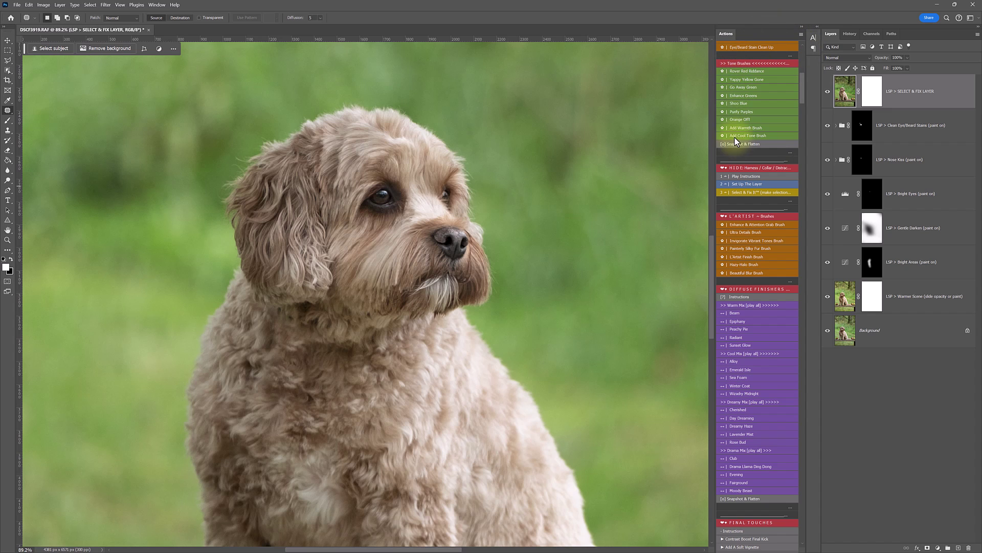
- Run the Sharp Eyes Brush action and paint over both eyes and the nose with a 100 px brush
scroll(740, 146, "up", 5)
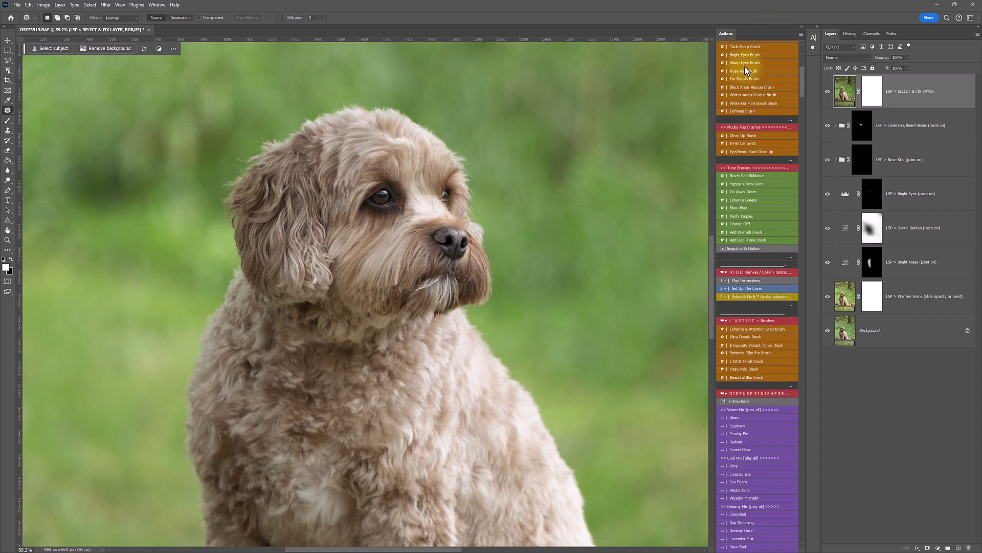
left_click(743, 62)
key("bracketleft")
key("bracketleft")
key("bracketleft")
key("bracketleft")
key("bracketleft")
key("bracketleft")
key("bracketleft")
key("bracketleft")
key("bracketleft")
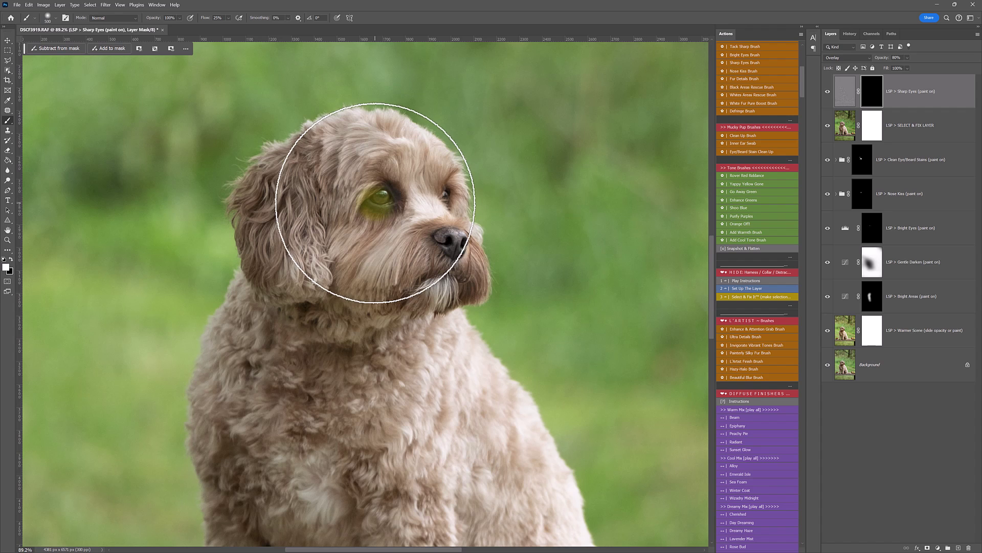
left_click_drag(382, 197, 384, 198)
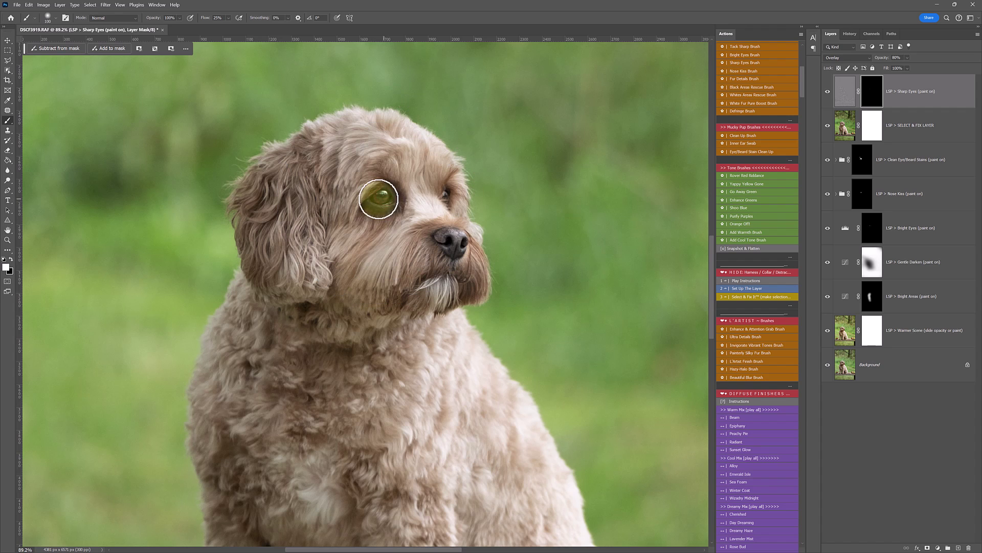
left_click(448, 194)
left_click_drag(466, 244, 442, 248)
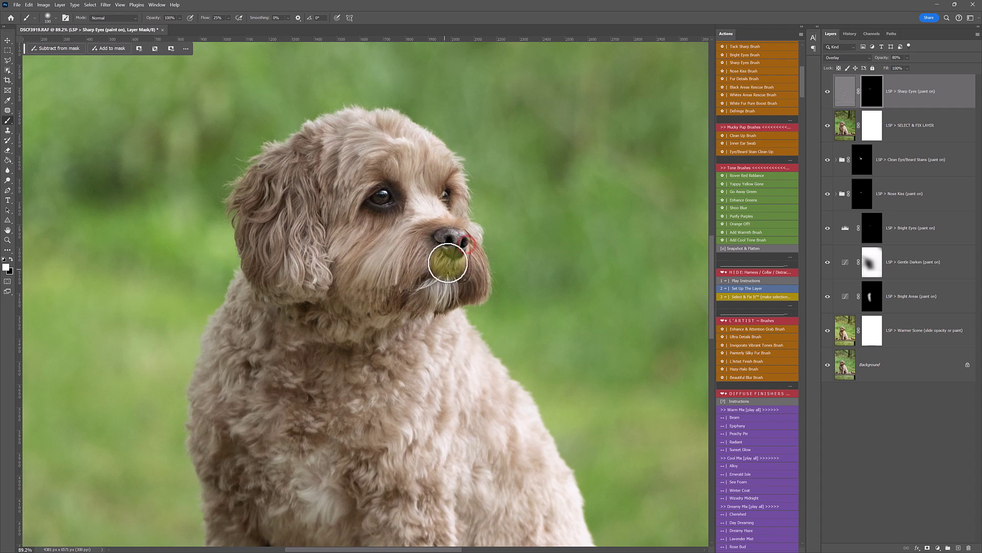
- Enlarge the brush and paint the sharpening over the dog's ear, cheek and eye area
right_click(392, 246)
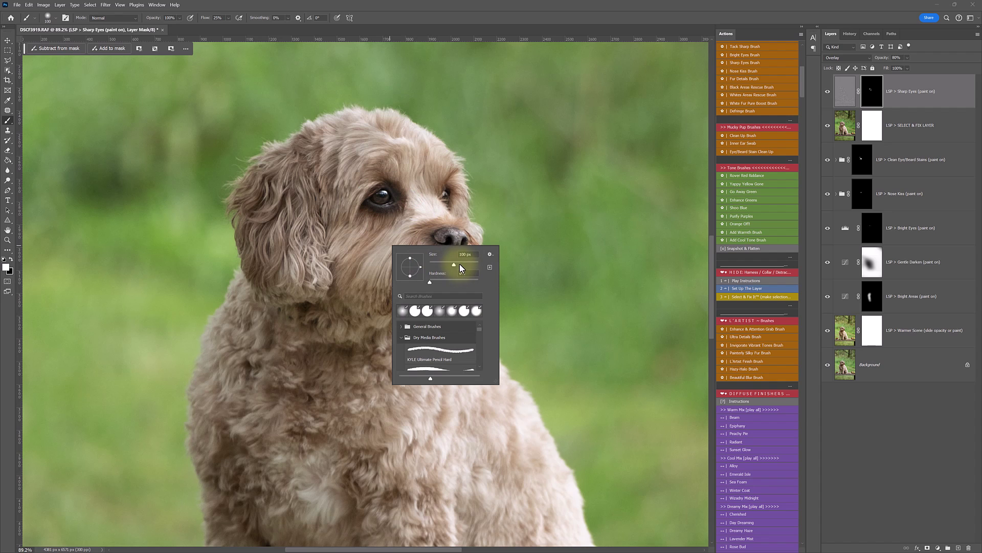
left_click(459, 263)
left_click_drag(294, 153, 295, 281)
mouse_move(316, 168)
left_mouse_down()
mouse_move(310, 251)
mouse_move(339, 202)
mouse_move(366, 228)
left_mouse_up()
left_click_drag(383, 188, 393, 205)
left_click_drag(449, 191, 456, 225)
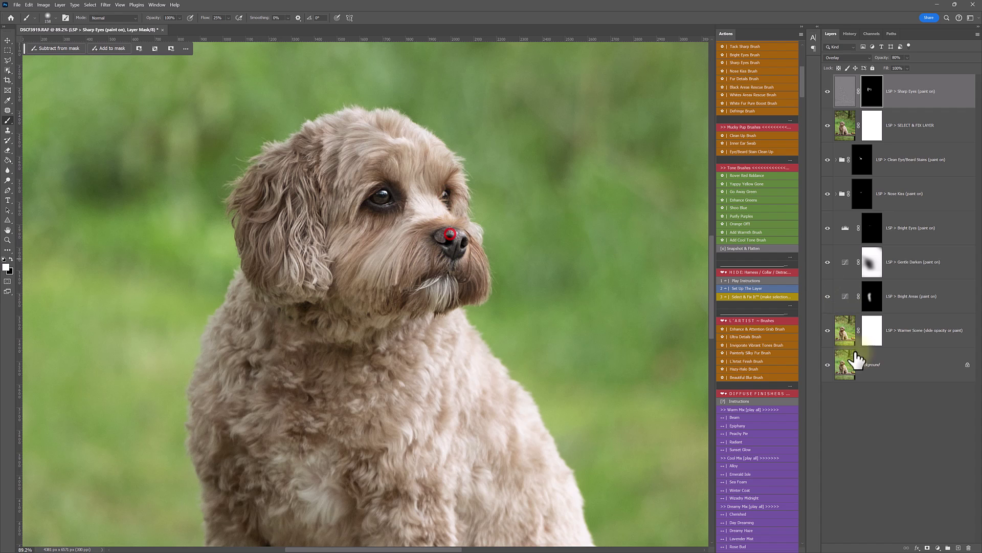
- Compare the edited portrait with the original by repeatedly toggling every layer above the background
left_click(827, 364, "alt")
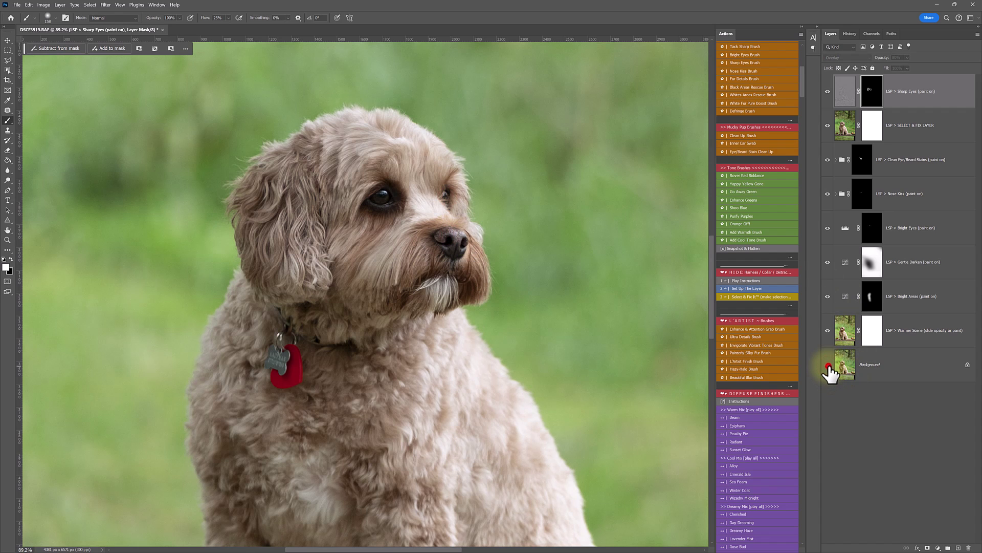
left_click(828, 364, "alt")
left_click(827, 364, "alt")
left_click(827, 364, "alt")
left_click(828, 364, "alt")
left_click(828, 364, "alt")
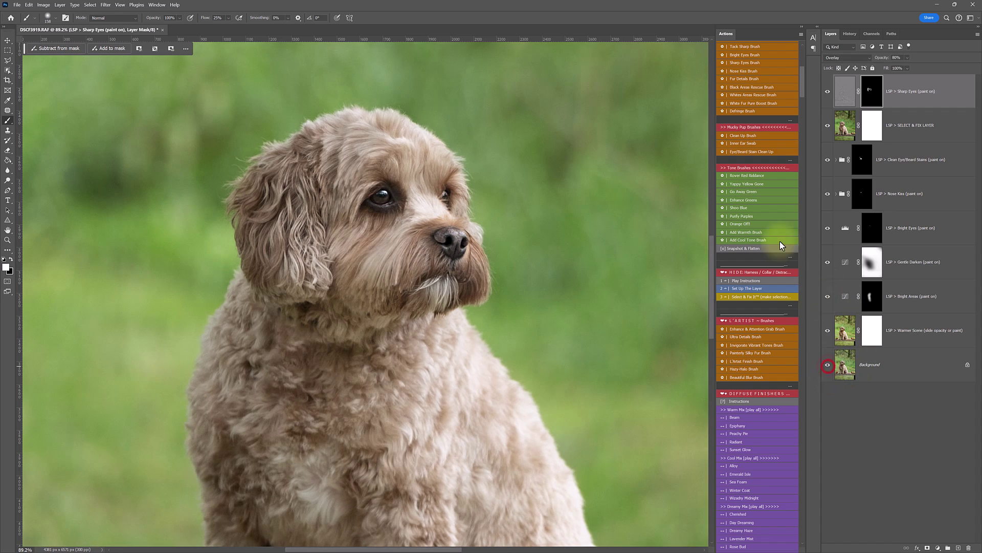
- Run the Painterly Silky Fur Brush action and paint over the dog's head and chest with a larger brush
scroll(768, 167, "down", 3)
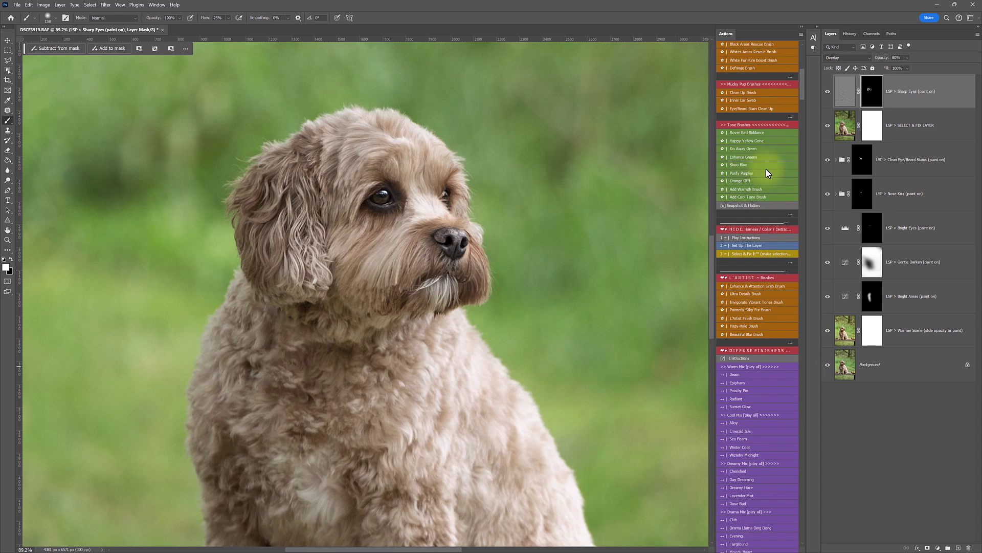
scroll(767, 173, "down", 1)
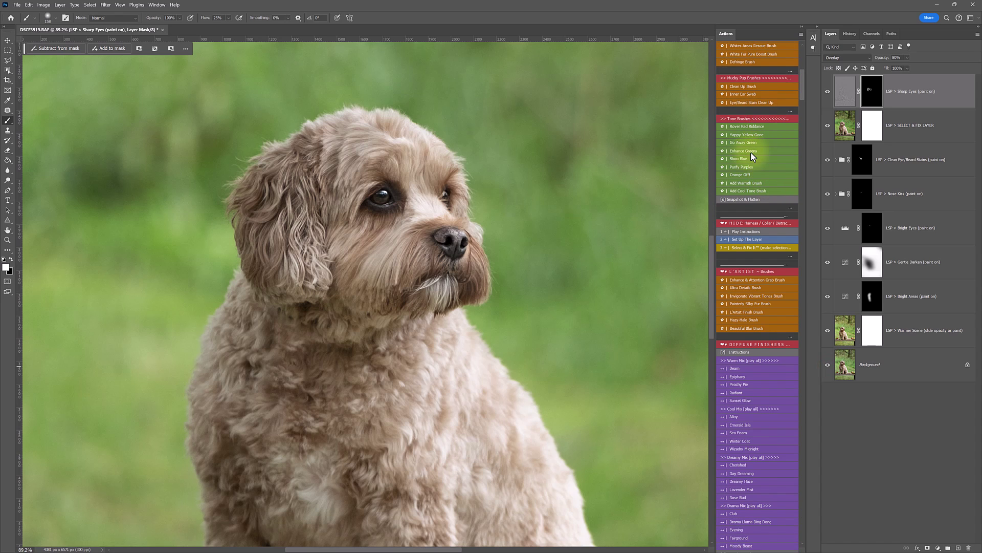
scroll(752, 153, "down", 10)
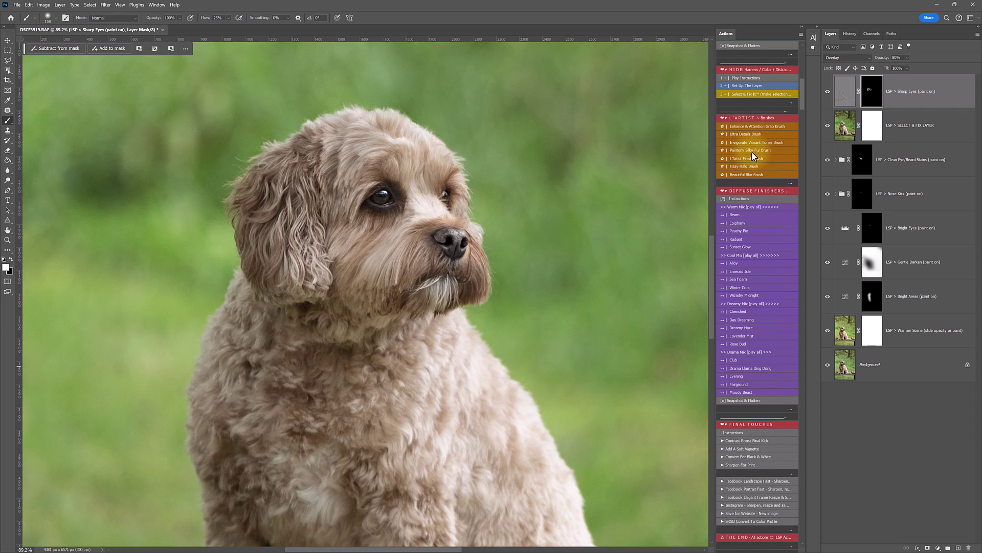
scroll(752, 153, "down", 2)
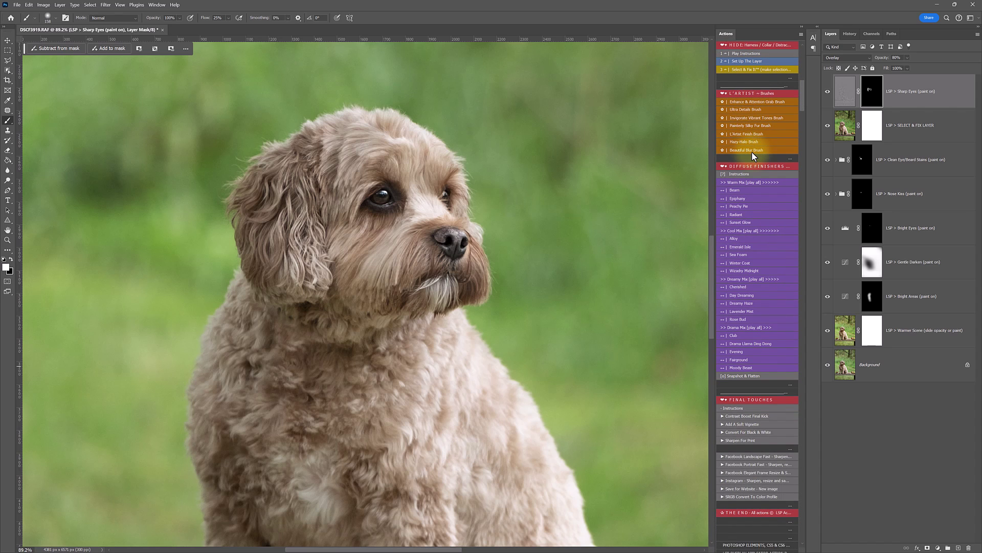
left_click(761, 121)
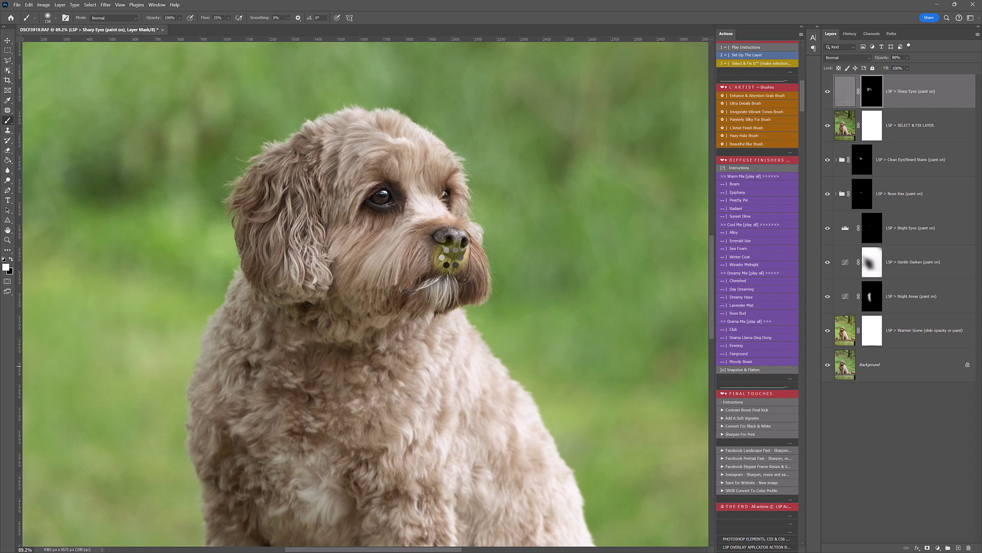
right_click(371, 230)
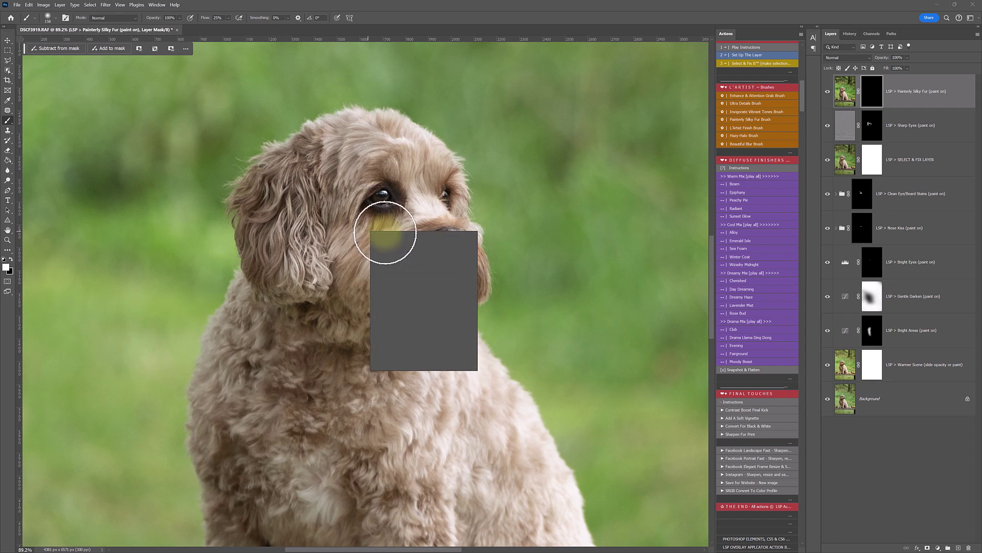
left_click(450, 249)
left_click(376, 150)
mouse_move(320, 158)
left_mouse_down()
mouse_move(372, 413)
mouse_move(259, 305)
mouse_move(390, 348)
left_mouse_up()
scroll(382, 360, "down", 1)
scroll(381, 360, "down", 5)
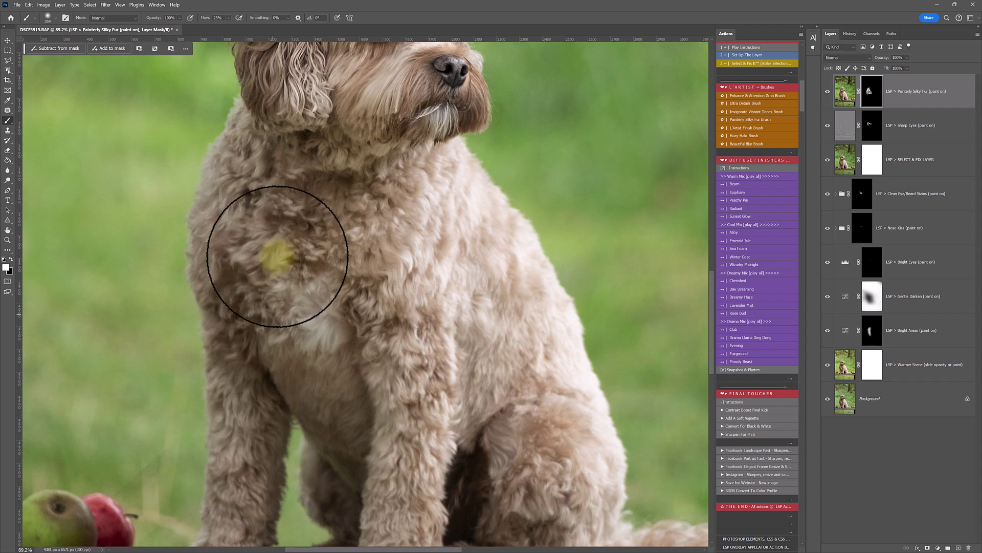
- Extend the silky fur effect over the dog's ear, top of the head, shoulder and body
left_click(392, 365)
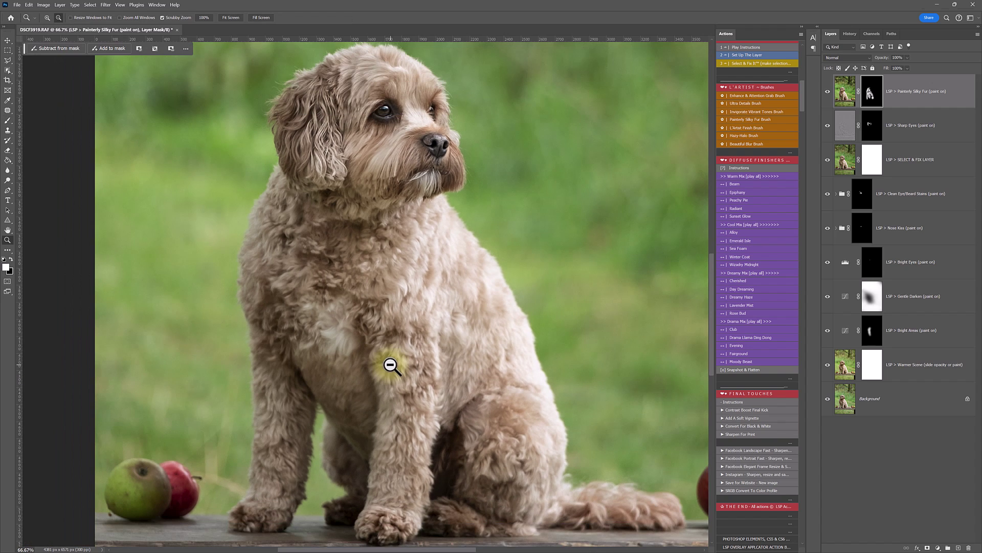
left_click_drag(384, 318, 414, 351)
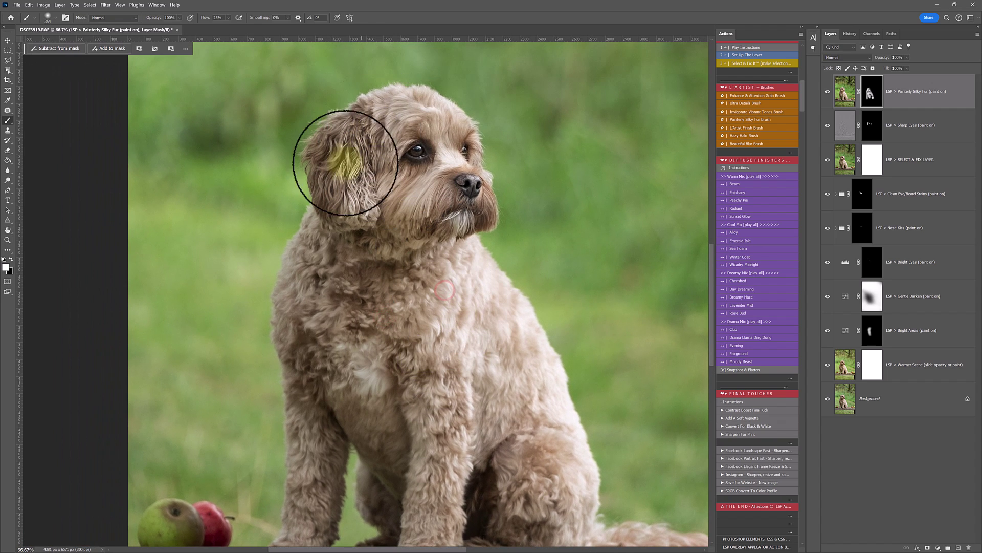
mouse_move(351, 170)
left_mouse_down()
mouse_move(398, 125)
mouse_move(431, 125)
mouse_move(410, 104)
left_mouse_up()
mouse_move(399, 105)
left_mouse_down()
mouse_move(366, 109)
mouse_move(339, 137)
left_mouse_up()
mouse_move(338, 144)
left_mouse_down()
mouse_move(379, 212)
mouse_move(334, 364)
left_mouse_up()
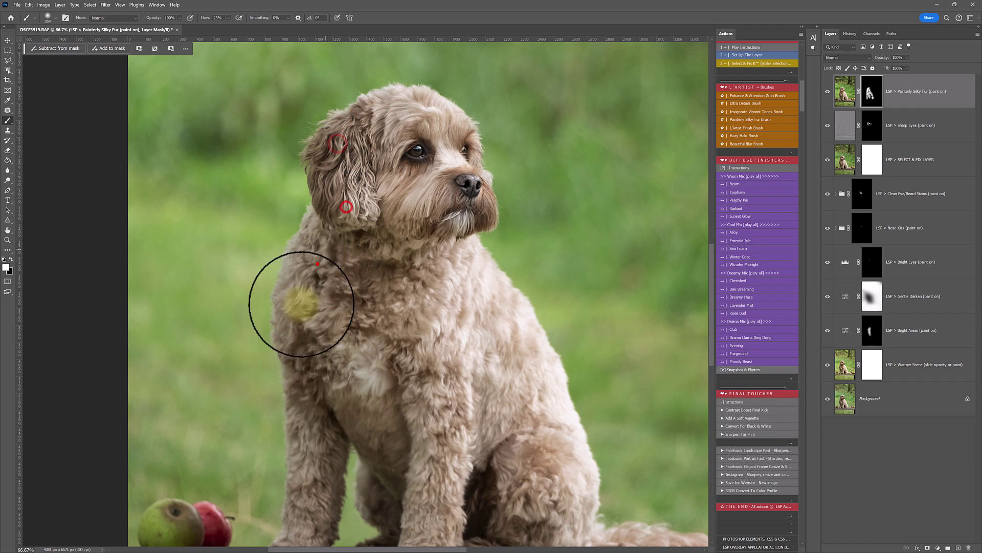
left_click_drag(318, 264, 385, 399)
mouse_move(414, 309)
left_mouse_down()
mouse_move(475, 322)
mouse_move(461, 329)
mouse_move(471, 334)
mouse_move(487, 316)
left_mouse_up()
- Run the Gentle Darken Brush action and paint over the bright fur along the dog's back and hip
scroll(774, 144, "up", 5)
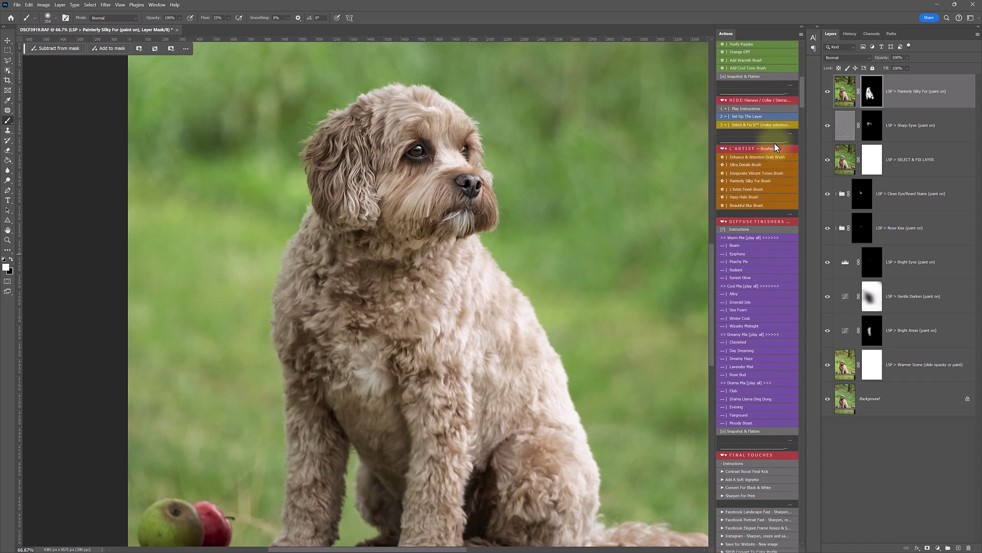
scroll(774, 142, "up", 4)
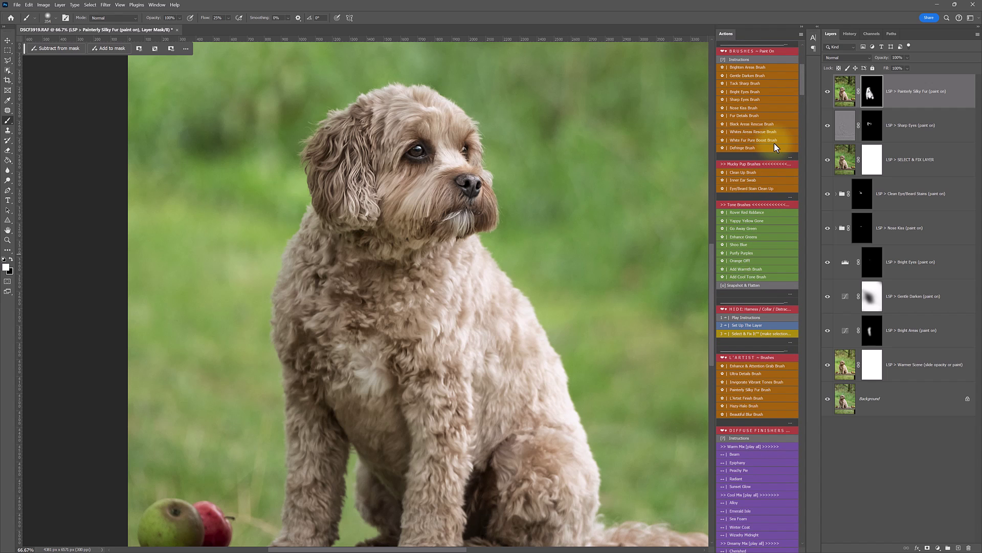
left_click(747, 77)
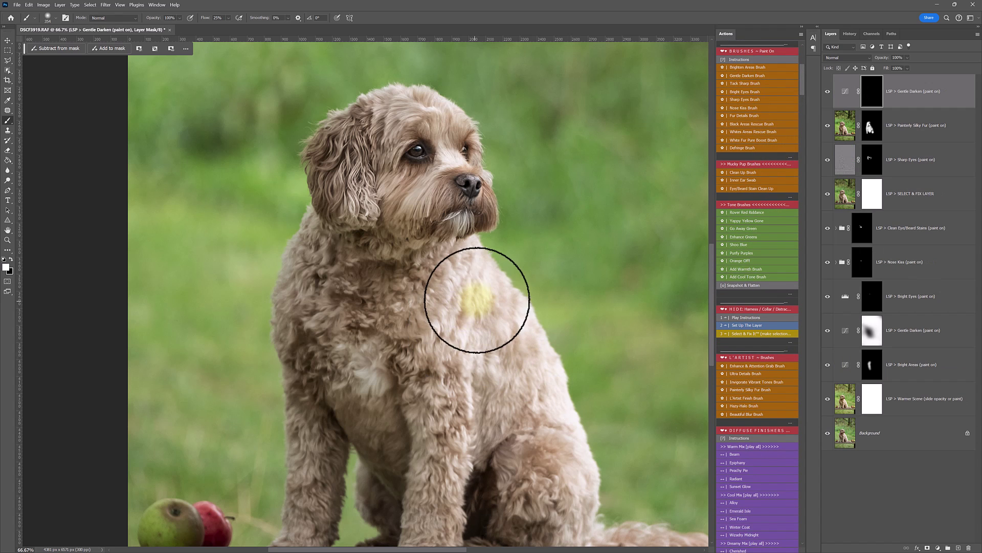
mouse_move(461, 272)
left_mouse_down()
mouse_move(516, 333)
mouse_move(548, 402)
mouse_move(519, 349)
mouse_move(445, 290)
left_mouse_up()
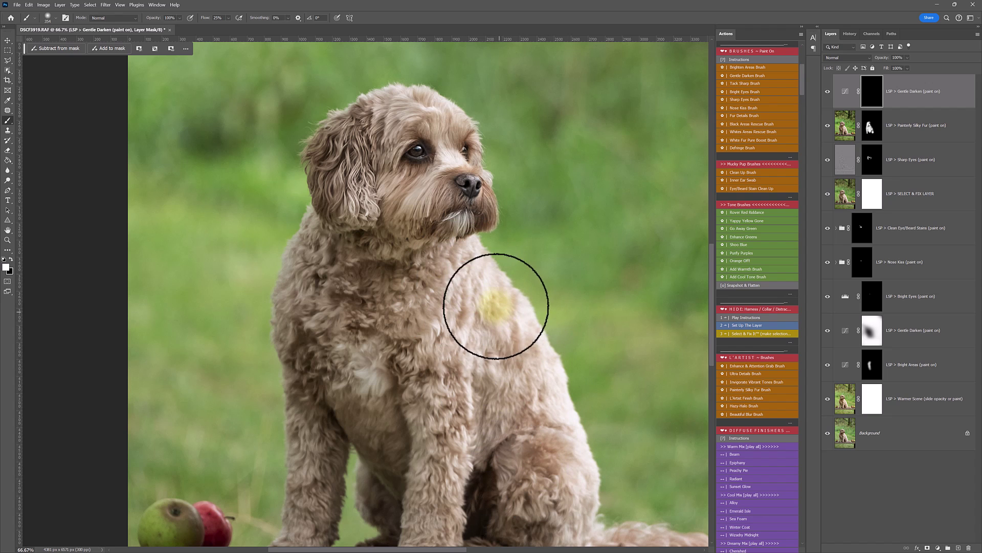
mouse_move(515, 341)
left_mouse_down()
mouse_move(423, 293)
mouse_move(502, 339)
mouse_move(568, 481)
mouse_move(550, 447)
left_mouse_up()
- Enlarge the brush to 1400 px and darken the grass below the bench
key("z")
left_click(439, 391, "alt")
left_click(440, 391, "alt")
key("b")
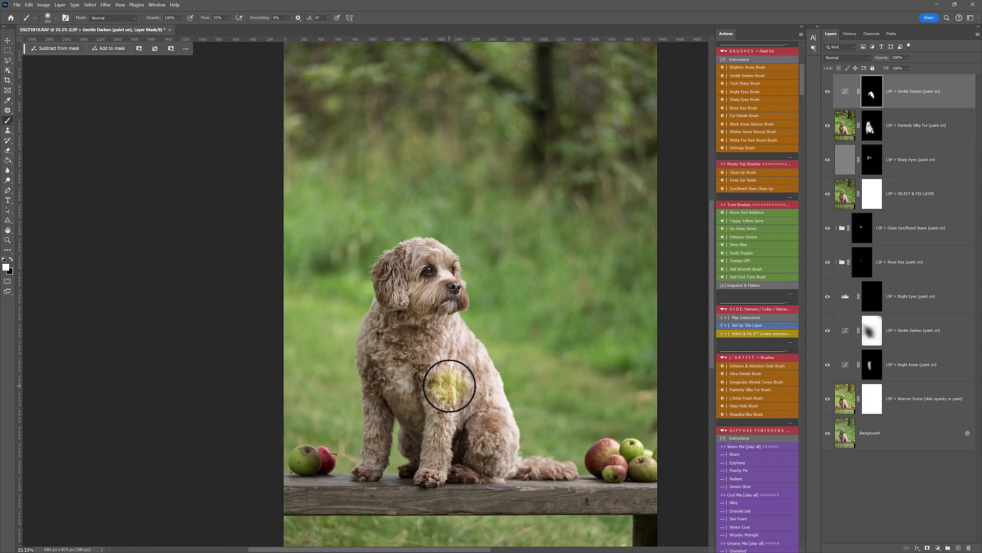
scroll(466, 358, "down", 1)
right_click(463, 358)
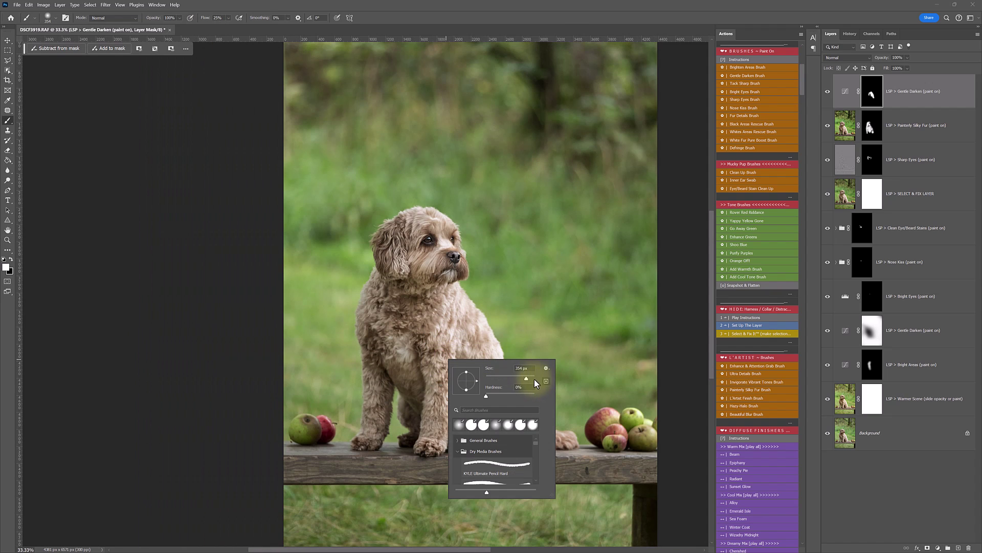
left_click(444, 493)
key("bracketright")
key("bracketright")
key("bracketright")
key("bracketright")
key("bracketright")
key("bracketright")
key("bracketright")
key("bracketright")
scroll(480, 507, "down", 2)
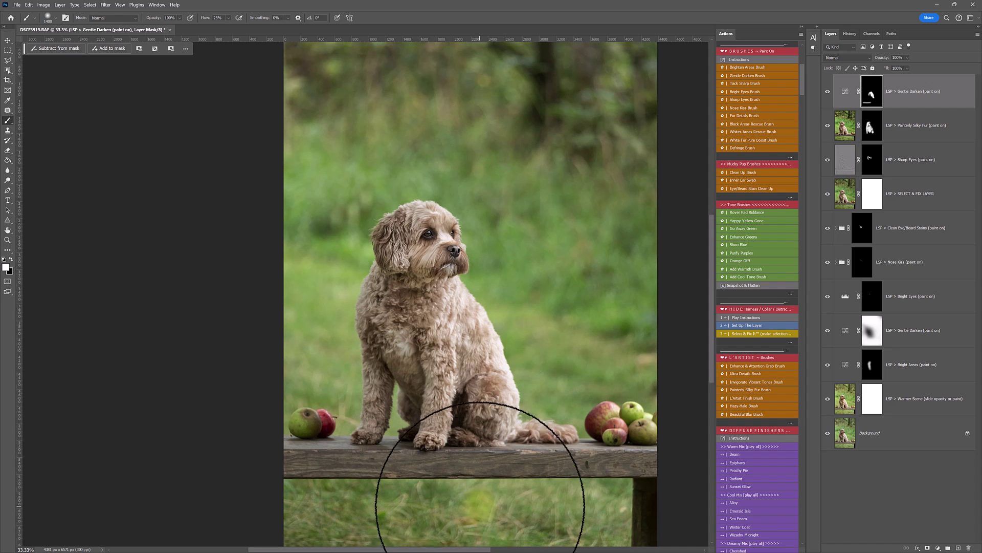
left_click_drag(600, 479, 378, 494)
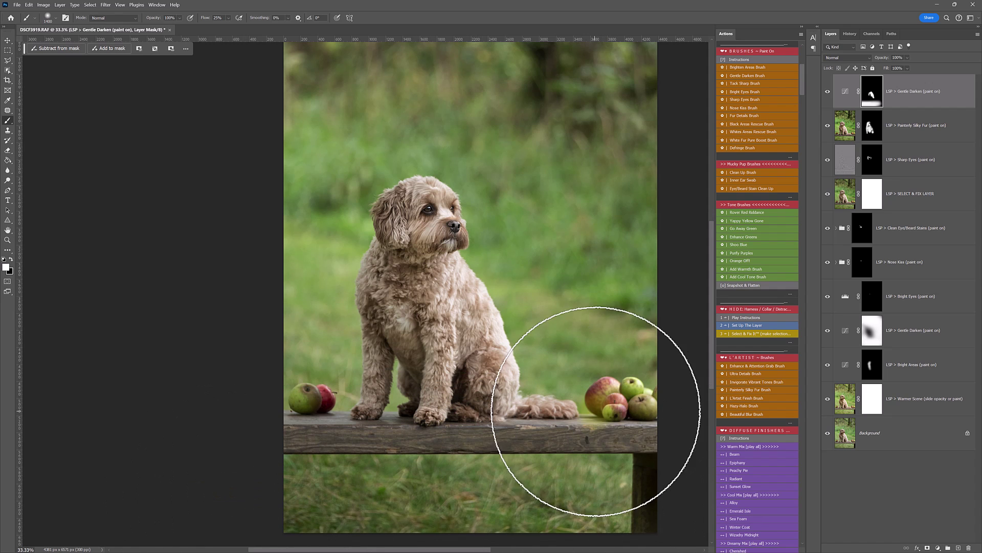
- Paint the gentle darkening over the upper background and the side edges of the photo
scroll(609, 307, "up", 2)
left_click(634, 173)
mouse_move(351, 75)
left_mouse_down()
mouse_move(620, 192)
mouse_move(643, 321)
left_mouse_up()
left_click_drag(583, 173, 228, 85)
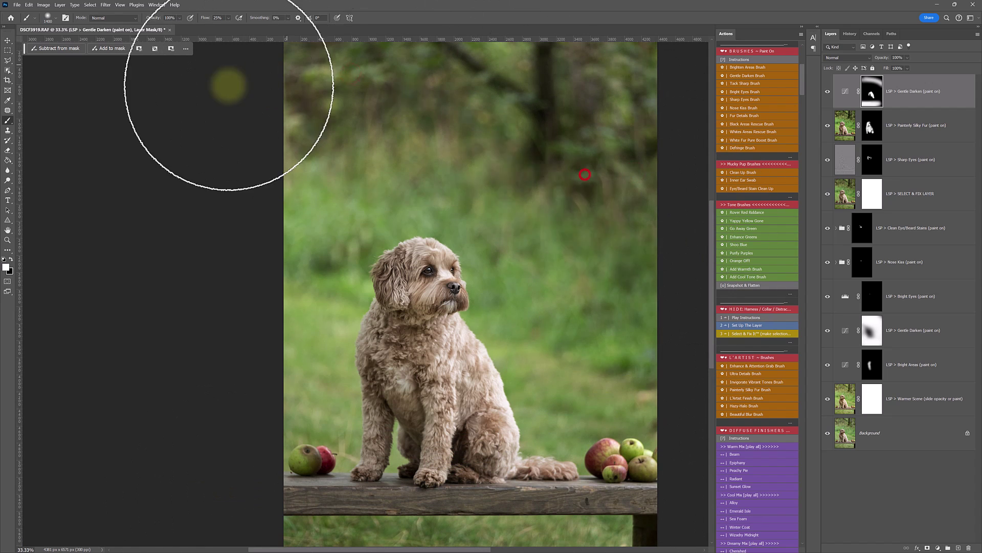
left_click_drag(591, 204, 149, 103)
left_click_drag(301, 125, 286, 281)
left_click_drag(277, 197, 288, 191)
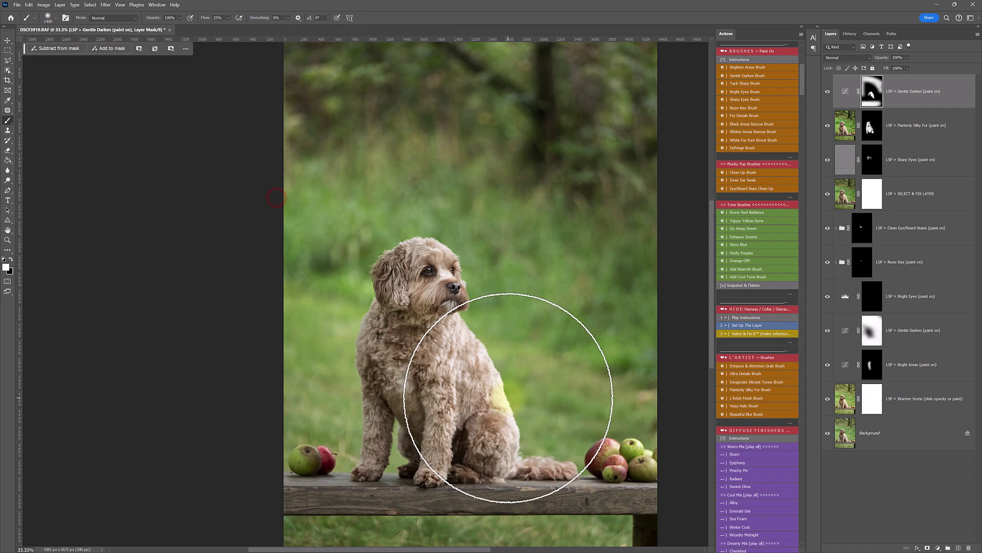
- Run the Brighten Areas Brush action and dab the effect over the dog's face, ear and chest
left_click(743, 70)
left_click(424, 285)
left_click(431, 373)
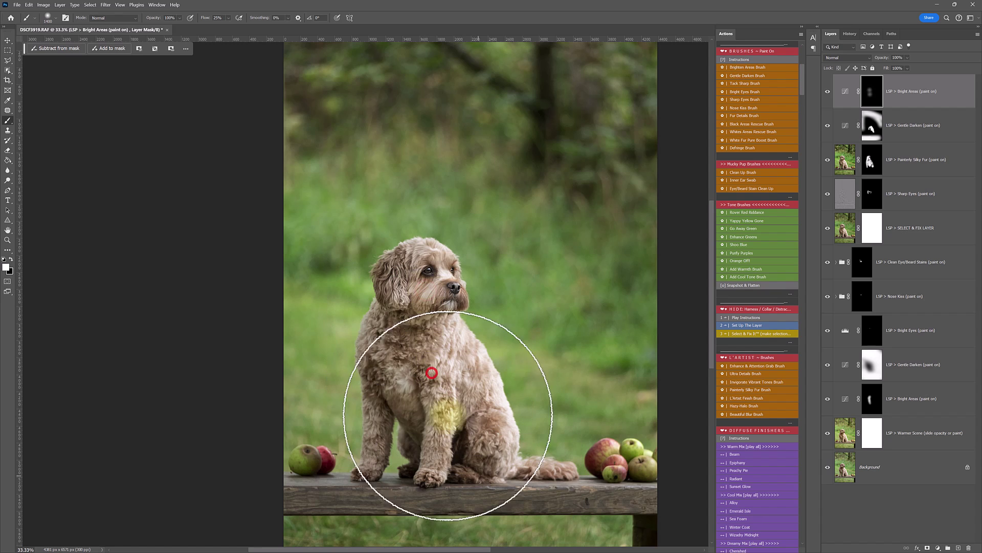
left_click(388, 294)
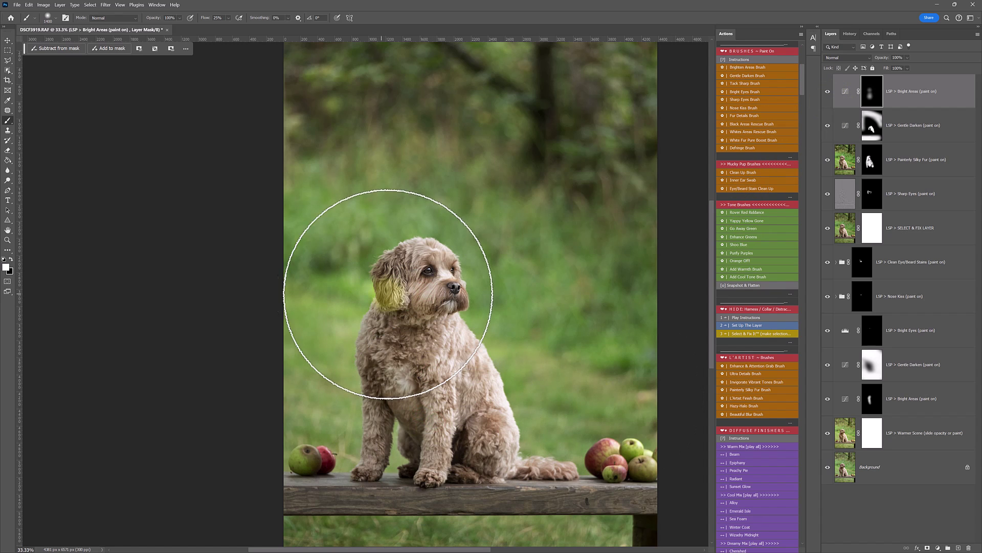
scroll(749, 183, "down", 3)
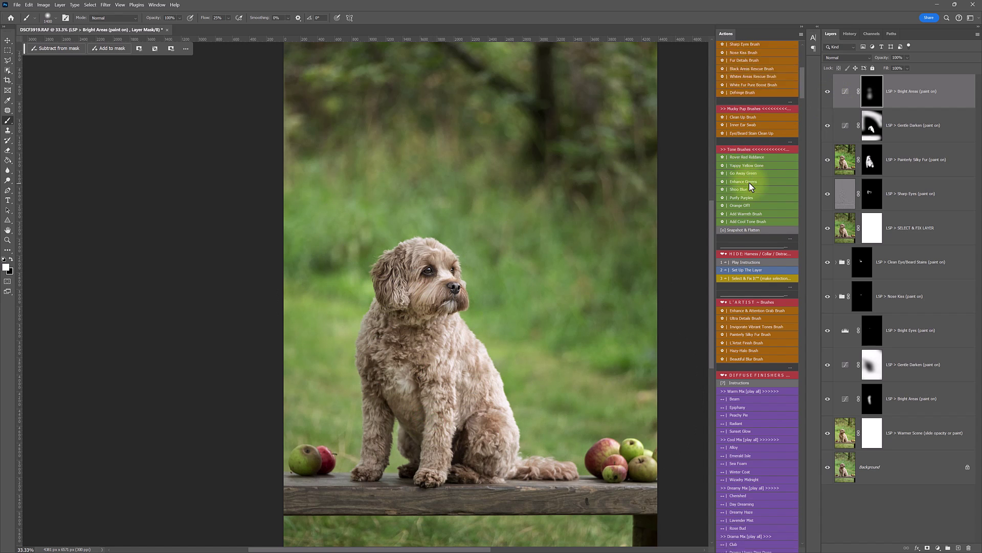
scroll(749, 182, "down", 8)
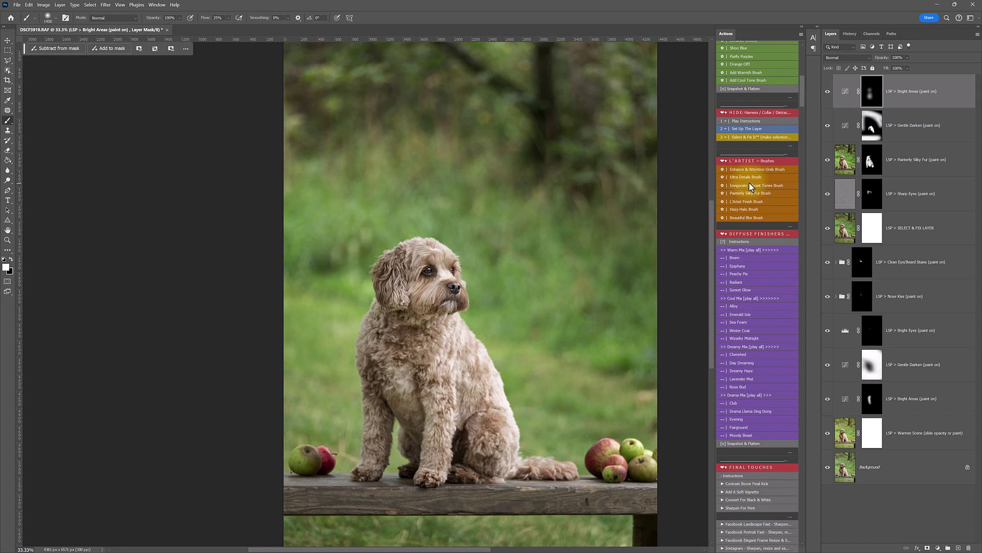
- Run the Hazy-Halo Brush action and move the haze up over the trees in the upper background
scroll(748, 182, "down", 3)
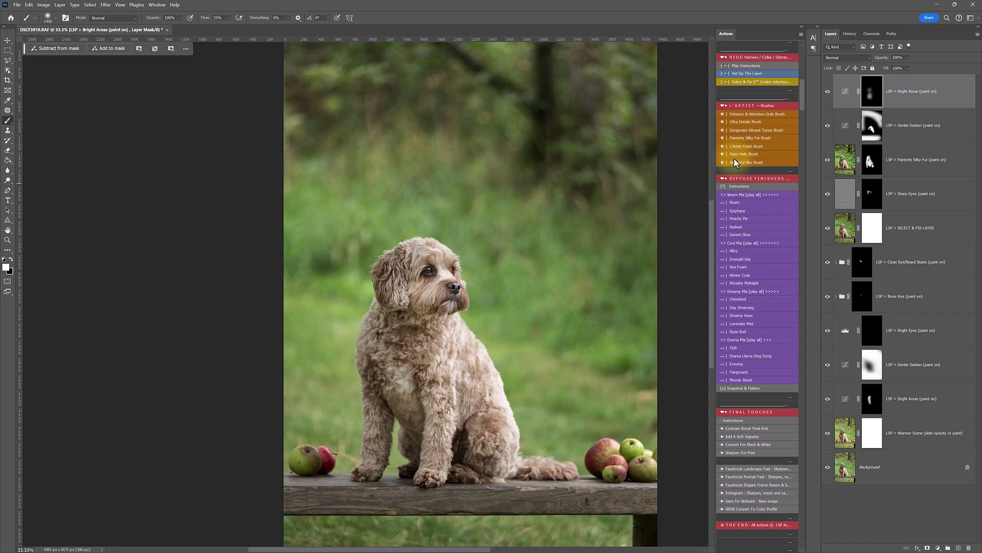
left_click(739, 154)
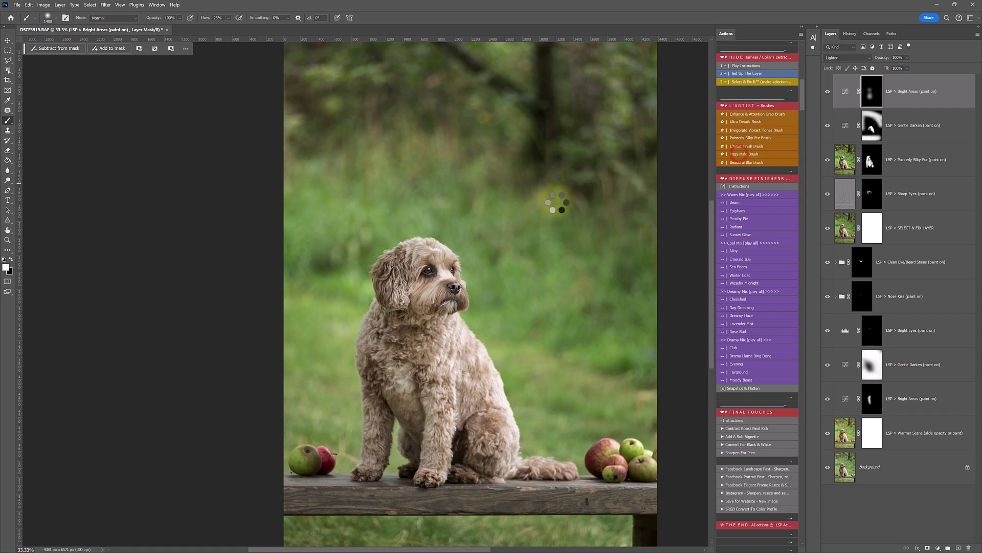
left_click(564, 179)
key("v")
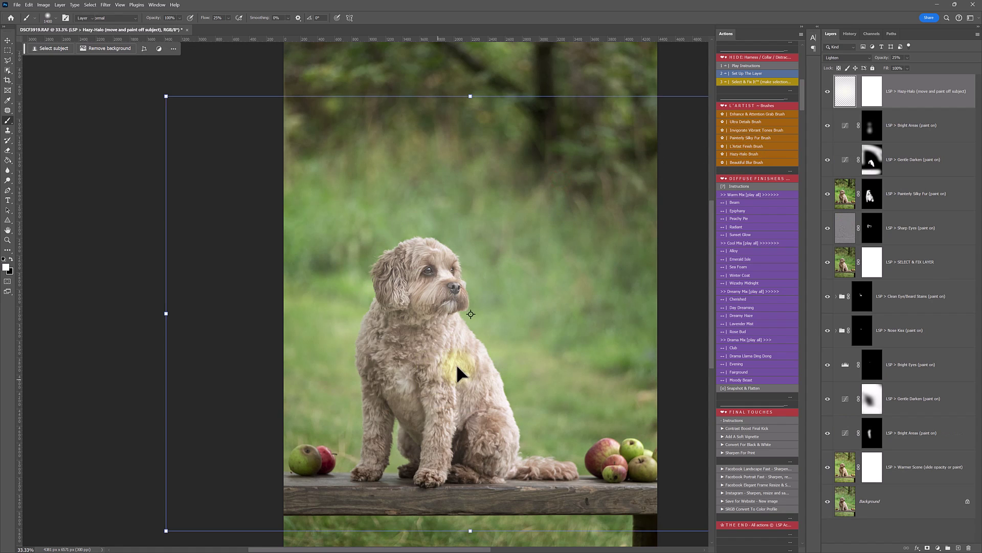
left_click_drag(455, 355, 540, 127)
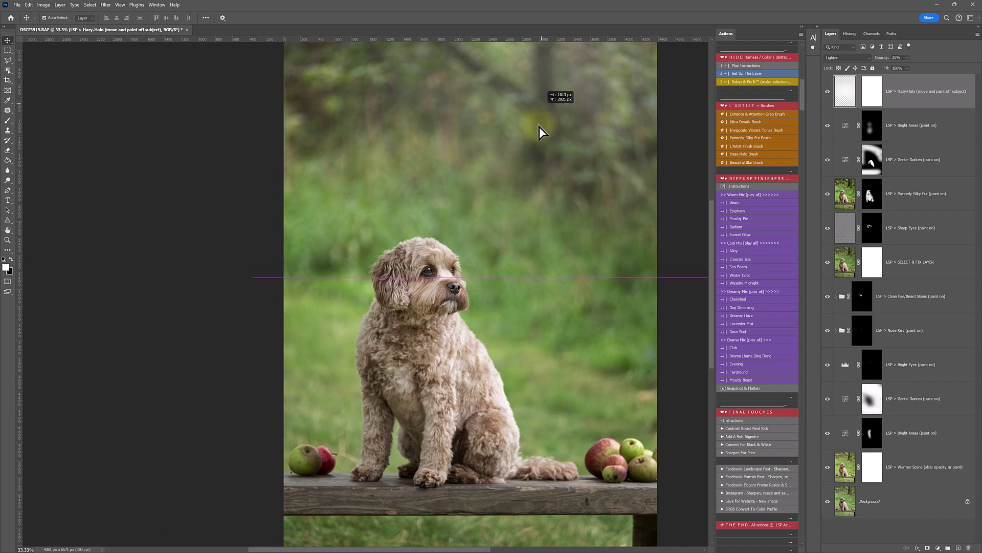
- Paint the haze off the dog's head and chest on the Hazy-Halo layer mask
left_click(866, 96)
key("b")
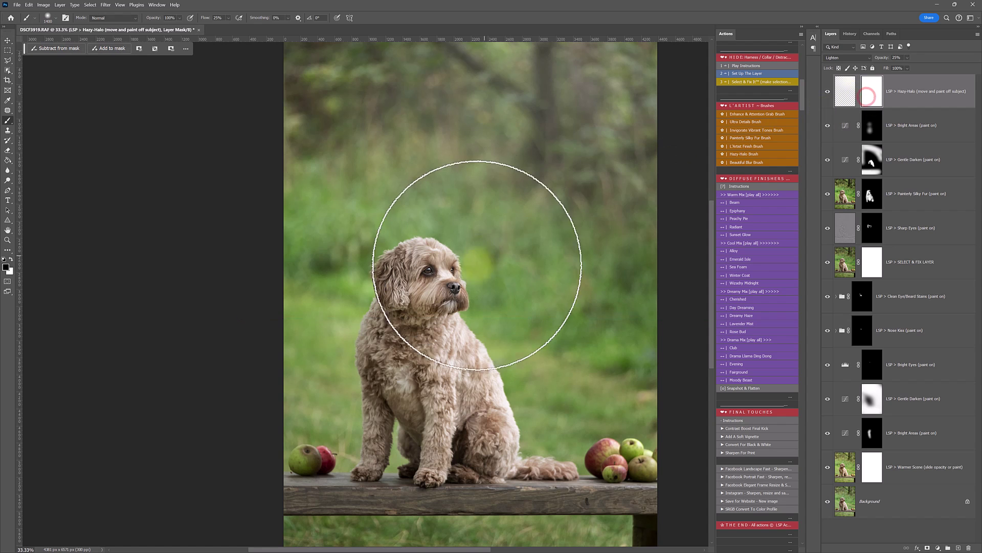
mouse_move(420, 310)
left_mouse_down()
mouse_move(424, 271)
mouse_move(430, 279)
mouse_move(417, 267)
mouse_move(464, 418)
mouse_move(433, 274)
mouse_move(462, 391)
mouse_move(484, 372)
mouse_move(426, 290)
mouse_move(426, 337)
mouse_move(471, 409)
mouse_move(417, 281)
left_mouse_up()
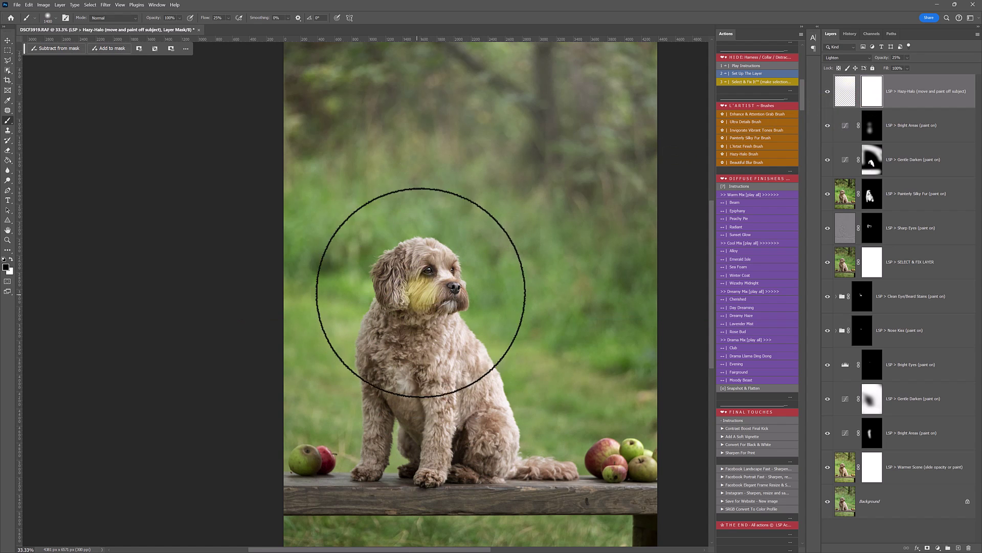
- Compare the photo with and without the haze, and lower the Hazy-Halo layer's opacity to 21%
left_click(828, 94)
left_click(828, 94)
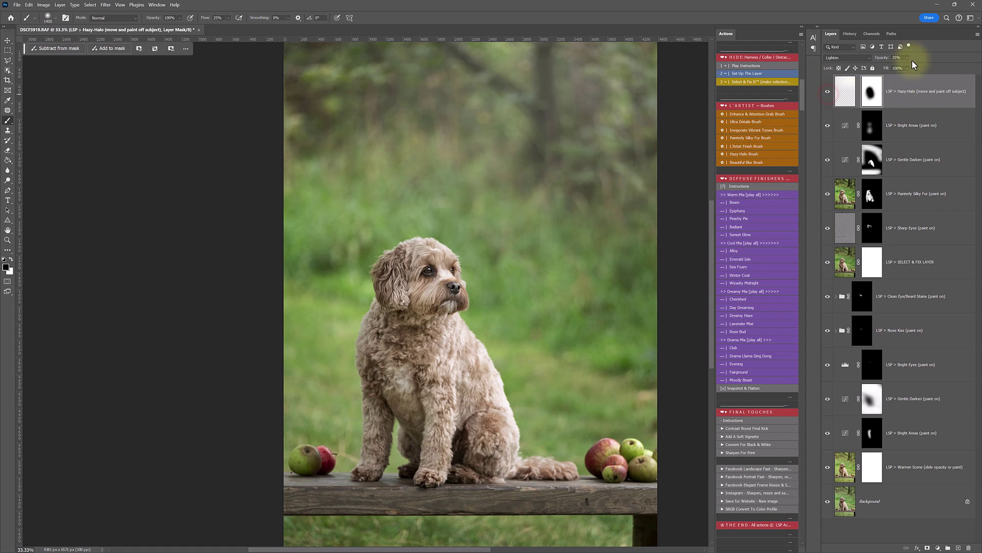
mouse_move(926, 65)
left_mouse_down()
mouse_move(902, 67)
mouse_move(919, 63)
mouse_move(910, 68)
left_mouse_up()
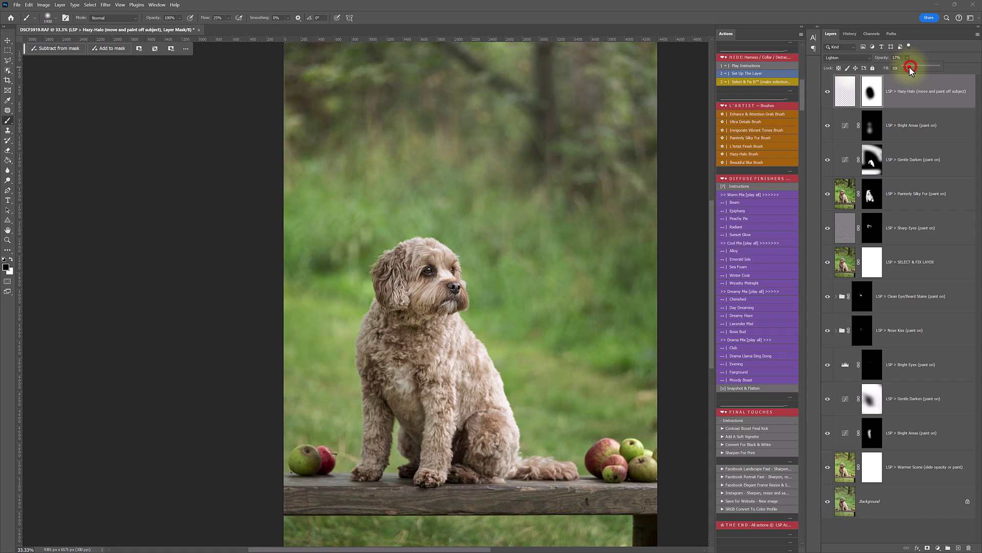
left_click(922, 98)
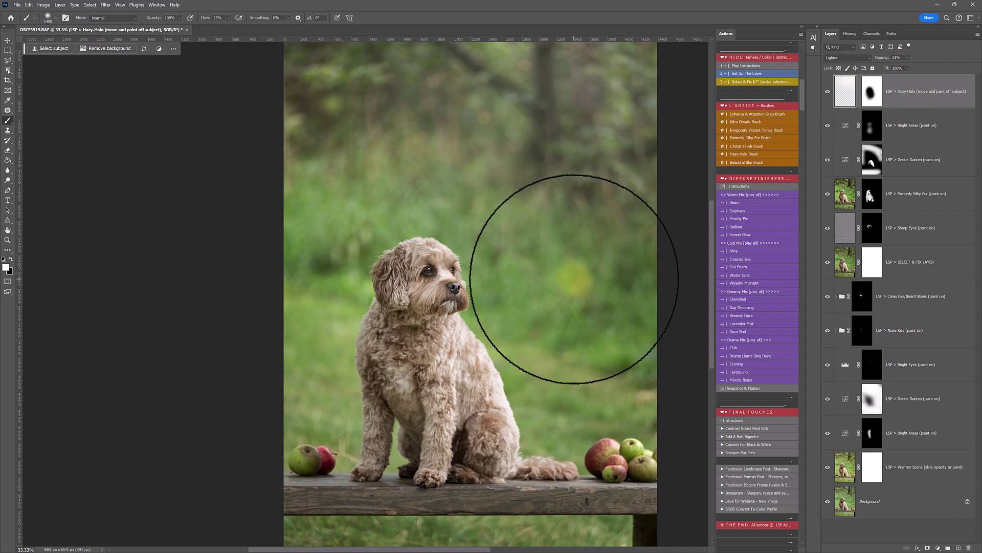
- Run the Ultra Details Brush action and dab the detail over the dog's face, both groups of apples and the bench
scroll(753, 178, "down", 3)
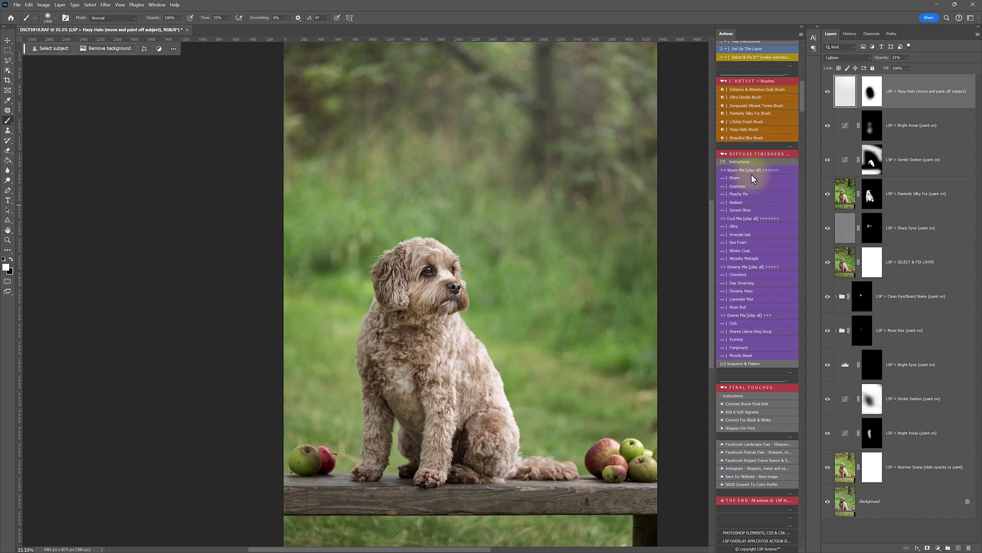
left_click(753, 90)
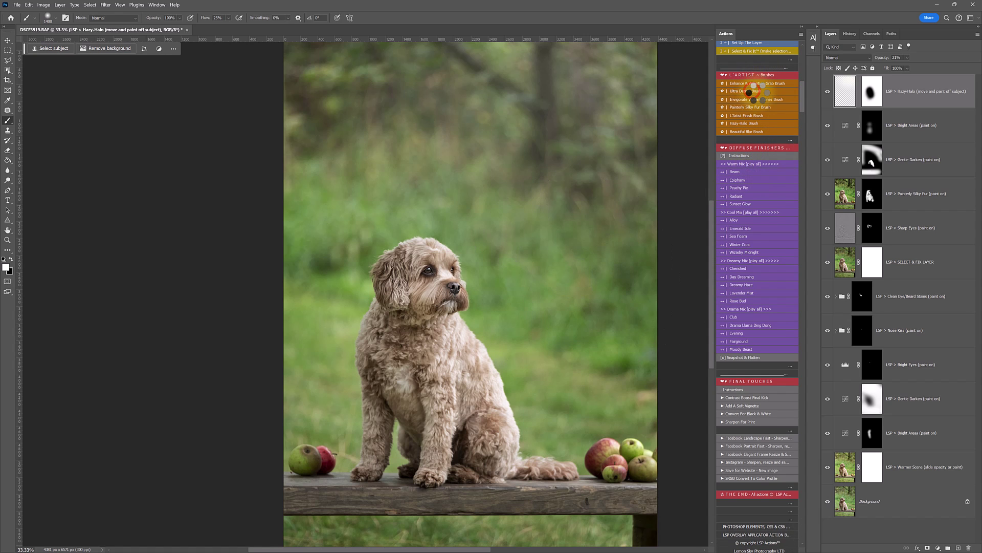
left_click(424, 280)
left_click(432, 283)
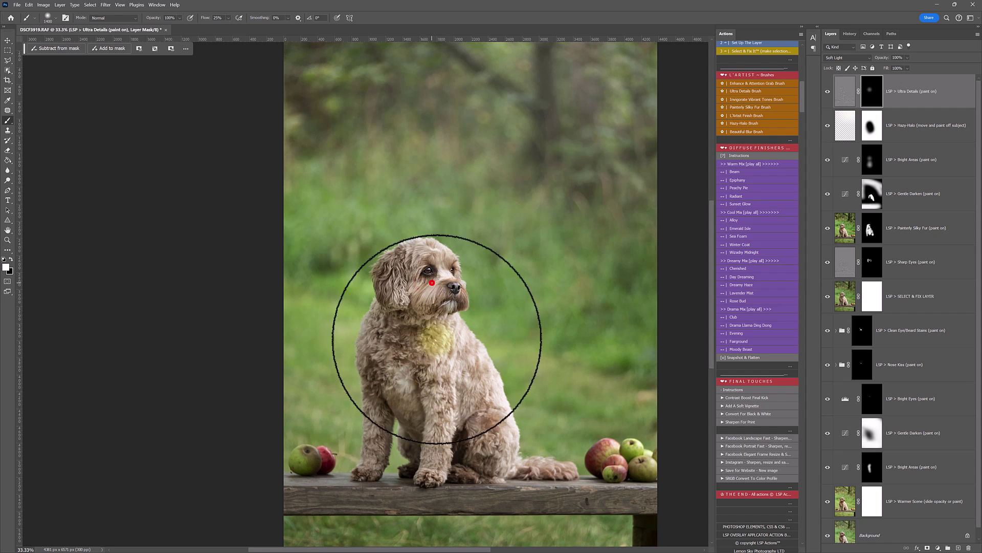
left_click(310, 462)
left_click(619, 472)
left_click(535, 495)
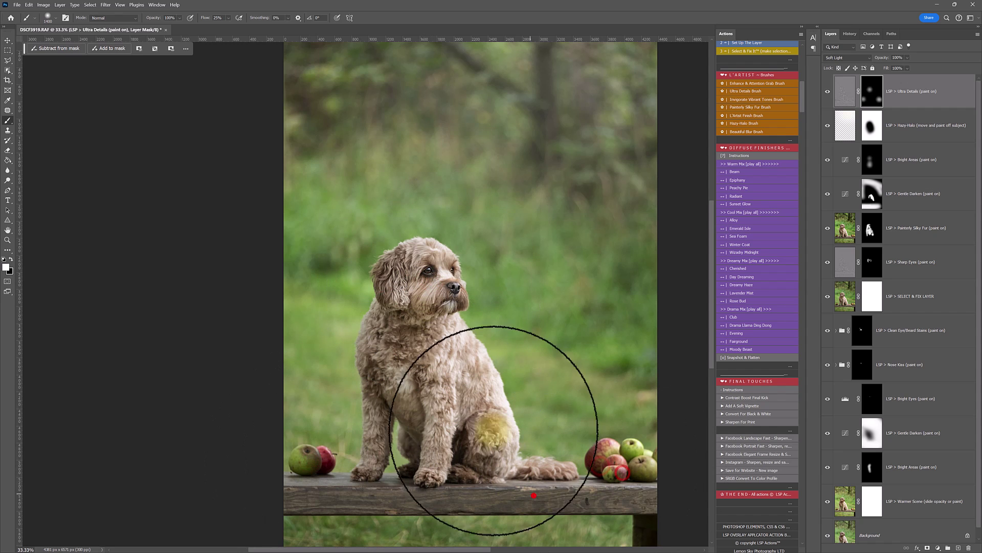
left_click(432, 283)
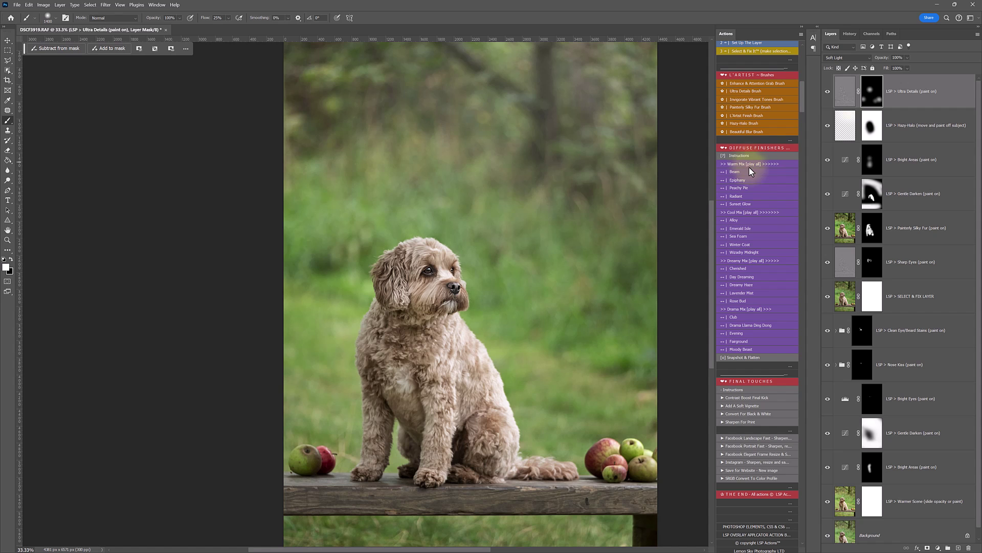
- Run the Radiant diffuse finisher, paint it off the dog's face and body, and compare the photo with and without it
scroll(765, 197, "down", 1)
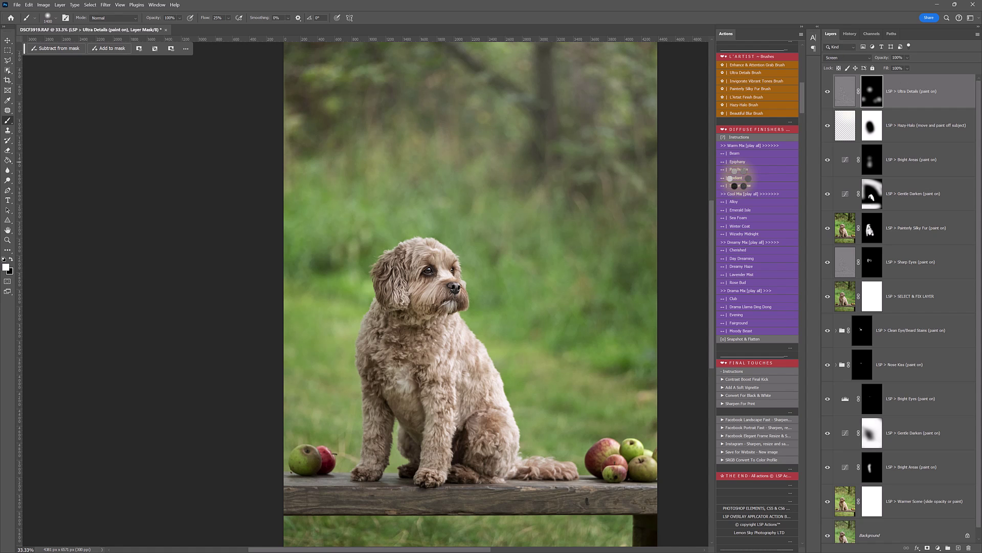
left_click(737, 178)
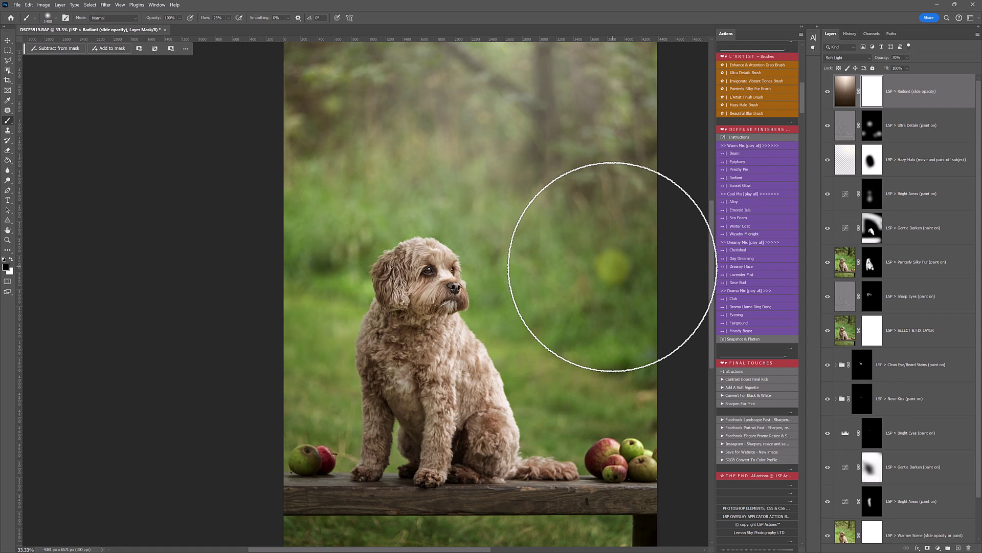
mouse_move(429, 298)
left_mouse_down()
mouse_move(433, 419)
mouse_move(457, 449)
left_mouse_up()
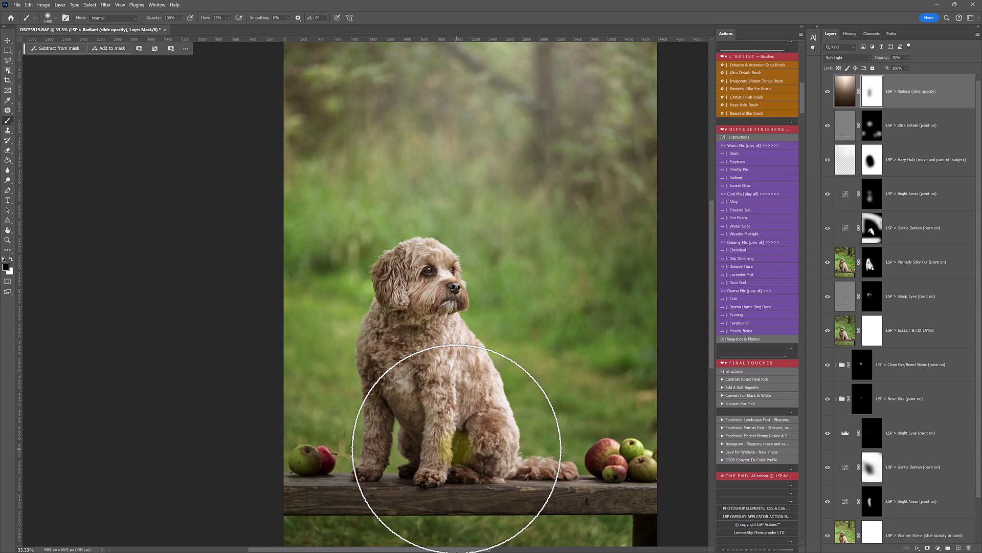
left_click(872, 172)
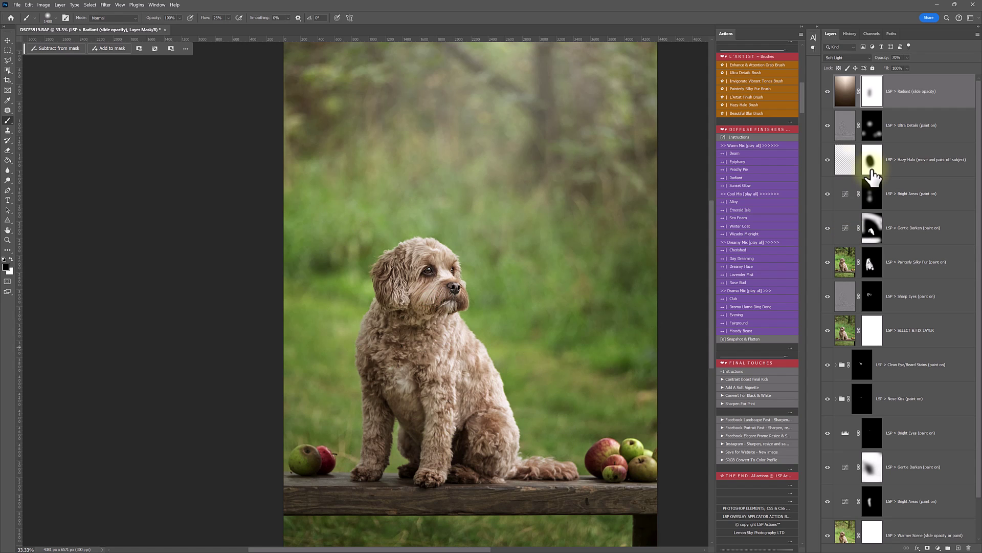
left_click(829, 91)
left_click(828, 91)
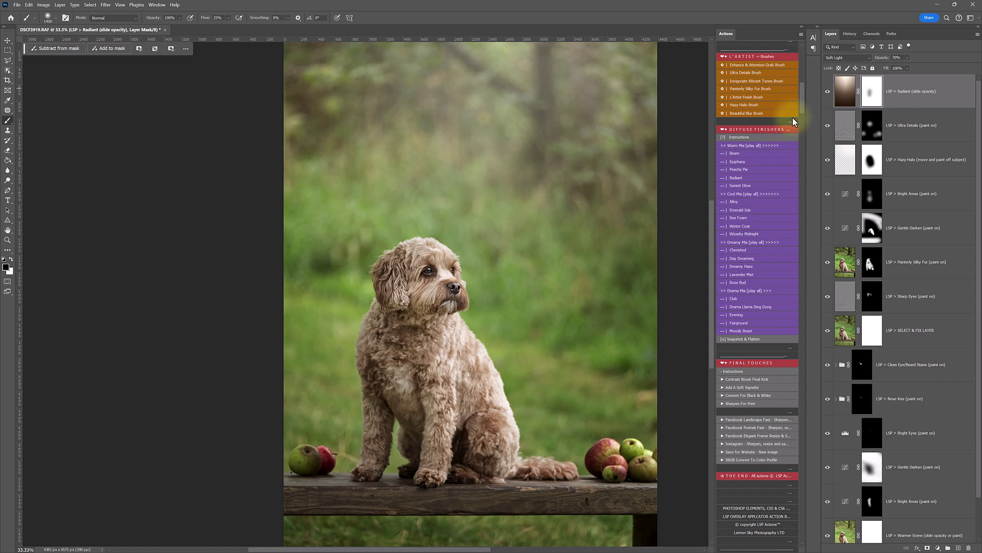
- Run the Beam diffuse finisher and paint its effect off the dog and the grass on either side in black
left_click(752, 152)
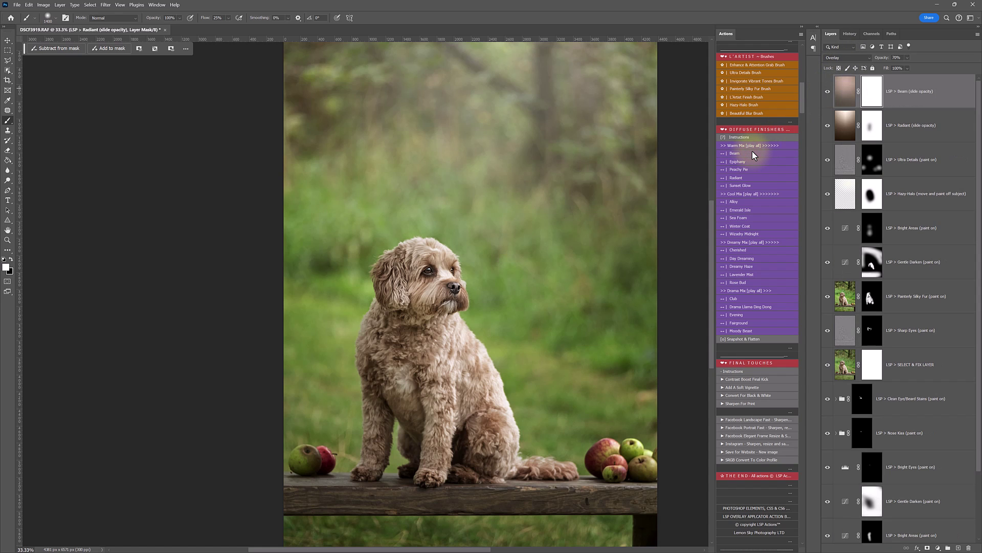
left_click(873, 93)
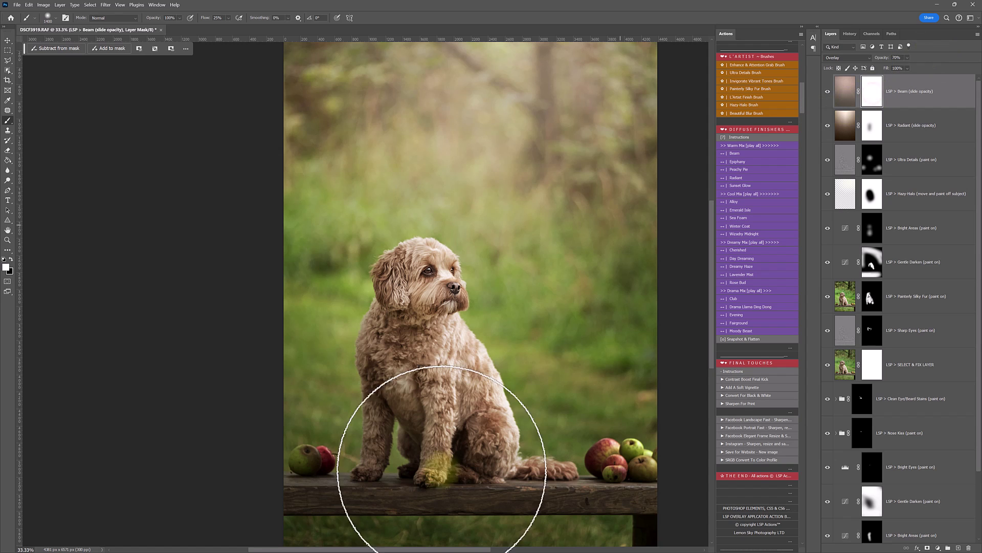
mouse_move(453, 345)
left_mouse_down()
mouse_move(432, 268)
mouse_move(439, 290)
left_mouse_up()
key("x")
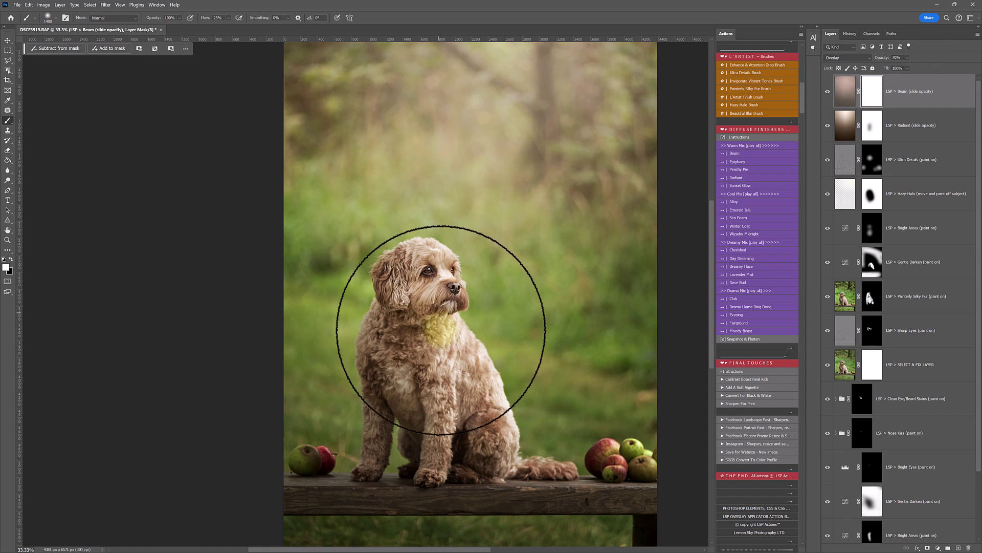
left_click(434, 418)
mouse_move(434, 420)
left_mouse_down()
mouse_move(475, 443)
mouse_move(428, 301)
left_mouse_up()
left_click(386, 236)
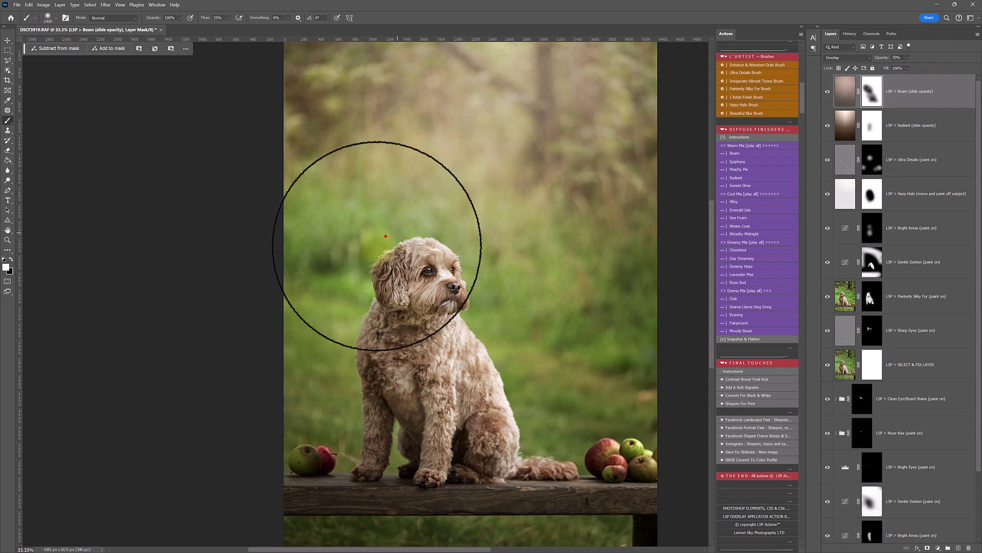
left_click(331, 296)
left_click(541, 313)
- Reduce the Beam layer's opacity to about 40% while viewing the whole photo
left_click(469, 286, "alt")
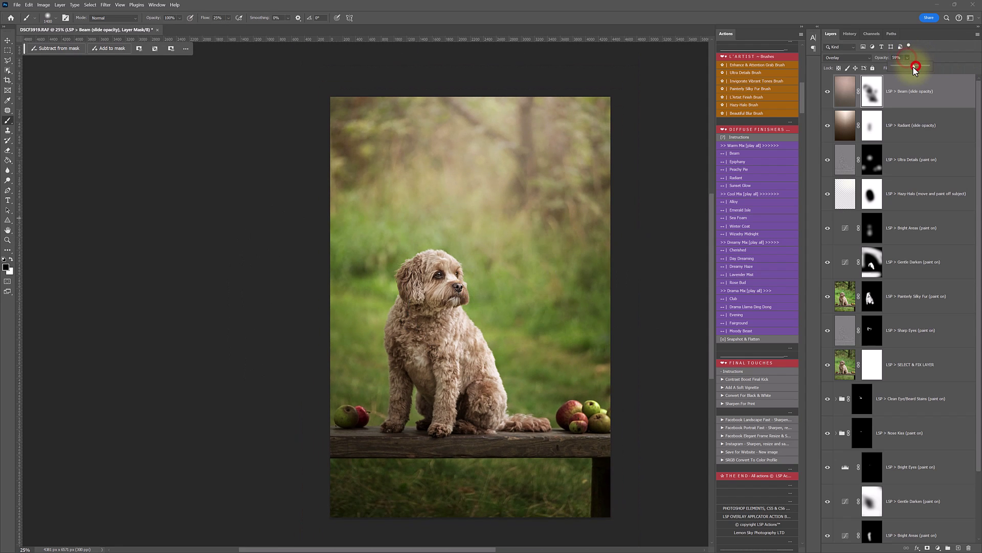
left_click_drag(887, 68, 914, 65)
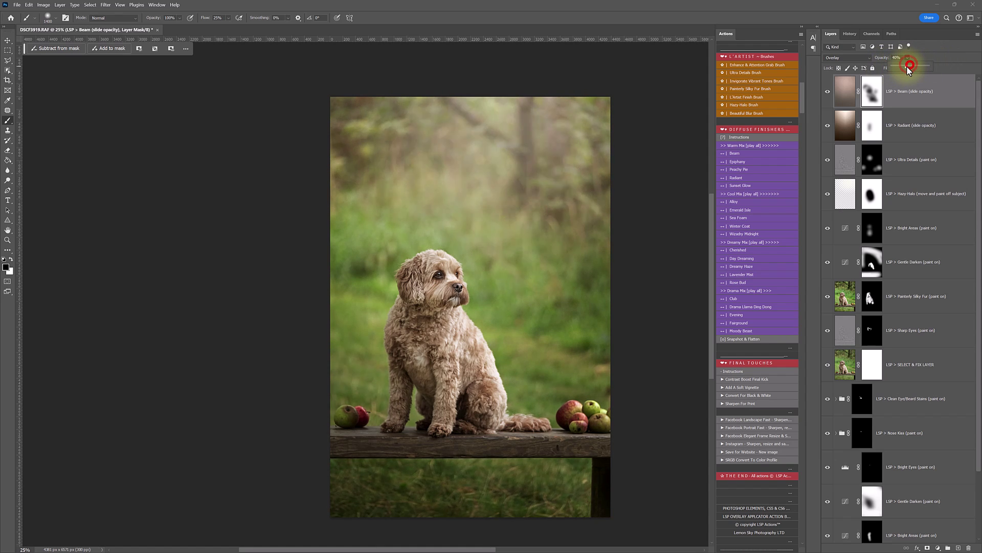
key("z")
left_click_drag(548, 355, 556, 357)
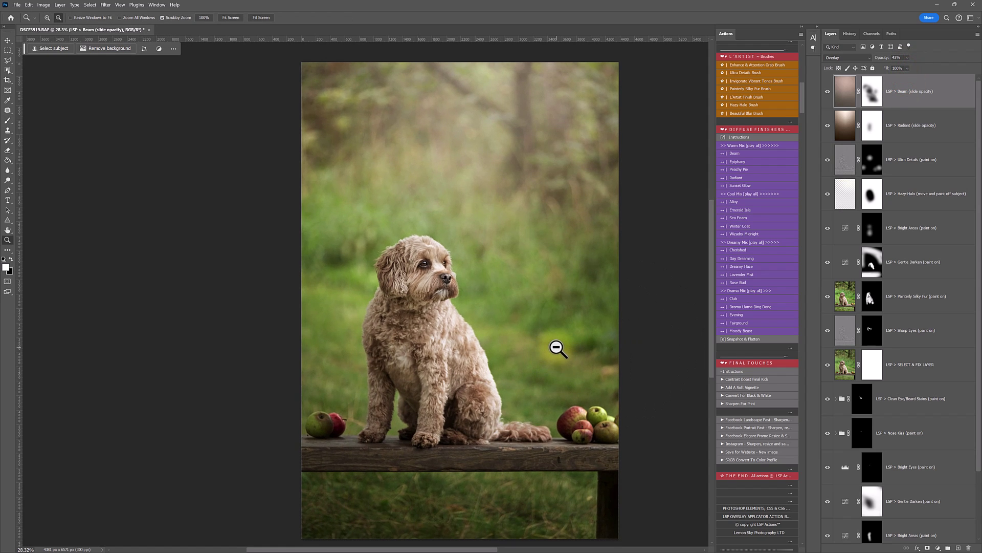
- Run the Add A Soft Vignette action and paint the vignette off the apples, the dog's paws and the bench
left_click(750, 387)
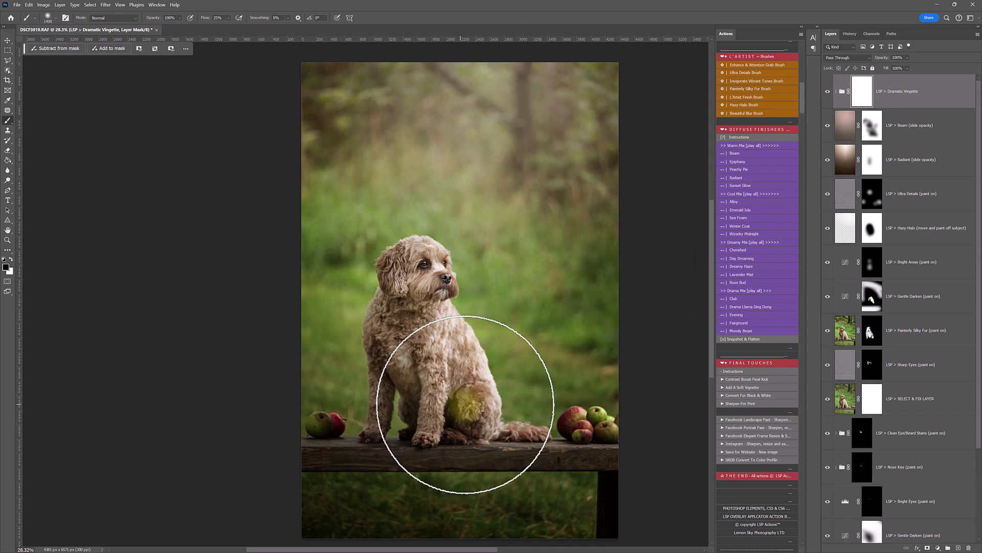
left_click_drag(309, 333, 327, 409)
left_click_drag(316, 385, 279, 437)
mouse_move(399, 429)
left_mouse_down()
mouse_move(517, 433)
mouse_move(468, 437)
left_mouse_up()
- Examine the Dramatic Vingette layer and its mask inside the vignette group
left_click(835, 91)
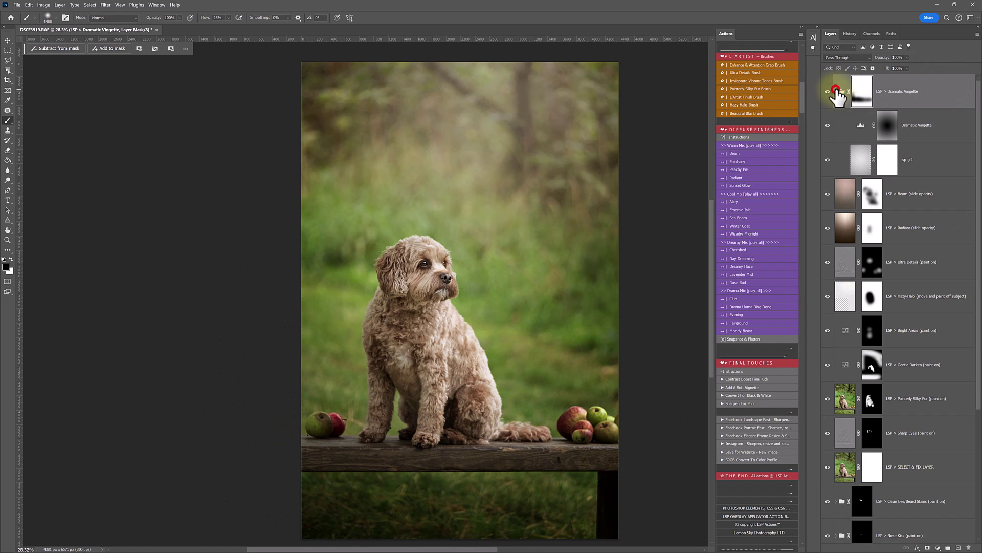
left_click(887, 125)
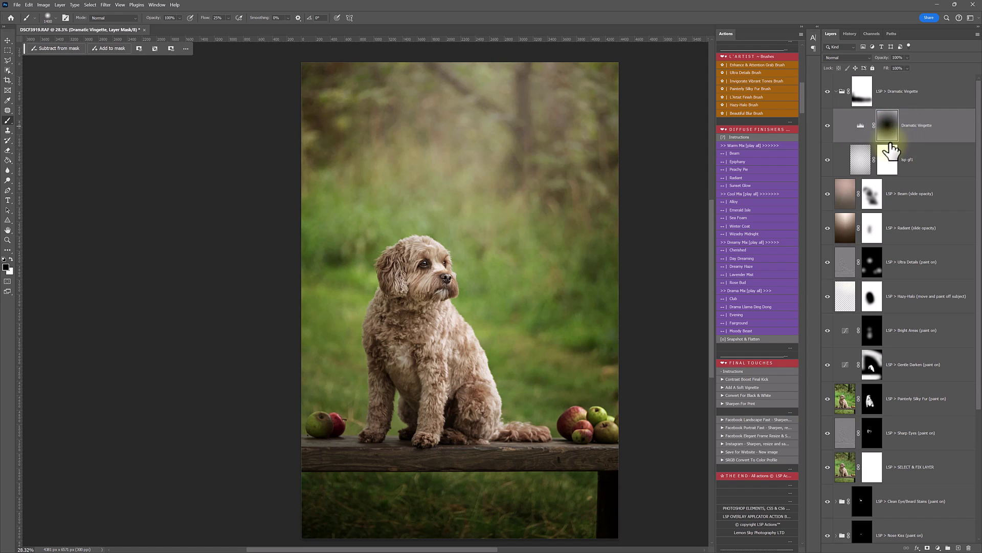
left_click(836, 92)
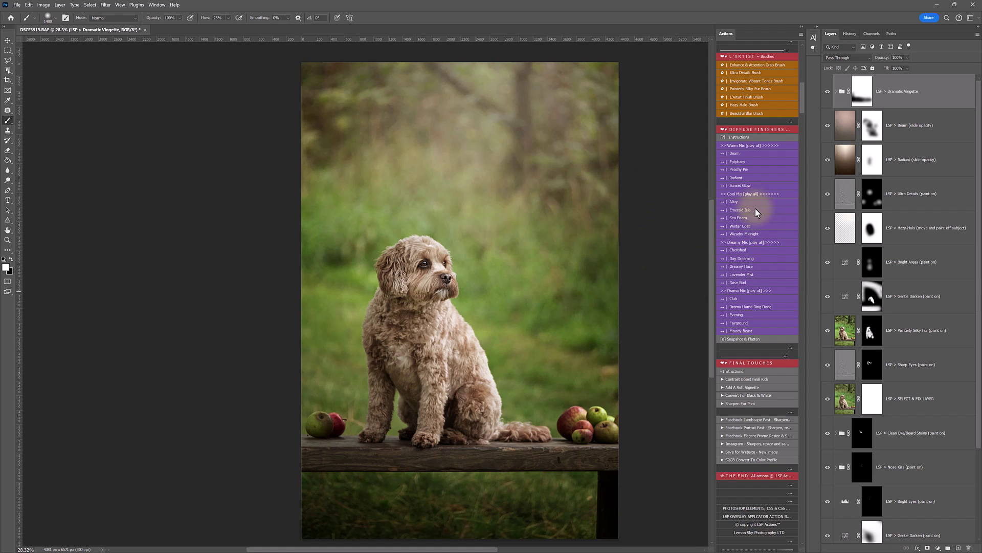
- Run the Cherished diffuse finisher and paint its effect off the dog's head, chest and hip
left_click(741, 252)
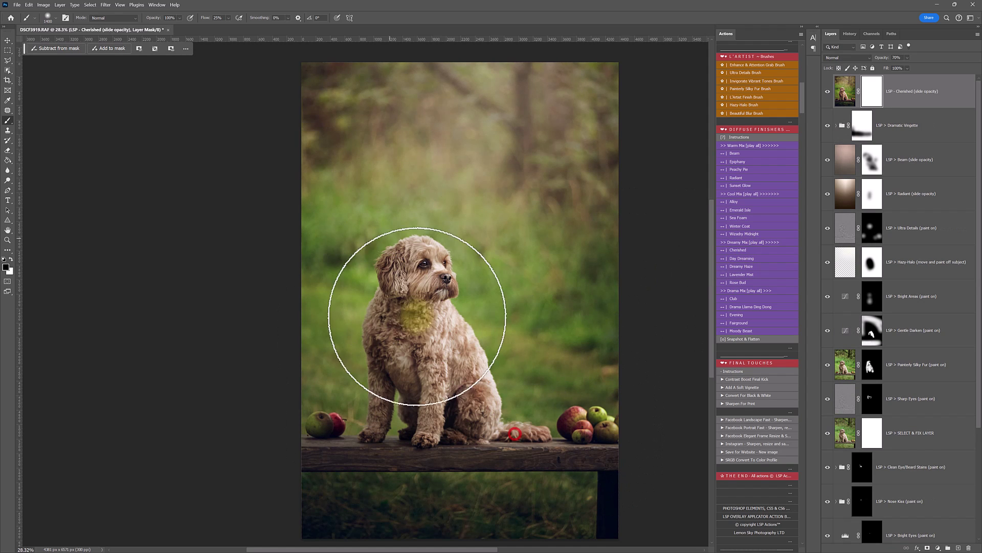
mouse_move(417, 316)
left_mouse_down()
mouse_move(418, 274)
mouse_move(439, 268)
mouse_move(420, 384)
mouse_move(490, 170)
mouse_move(397, 153)
mouse_move(383, 296)
mouse_move(453, 266)
mouse_move(417, 253)
left_mouse_up()
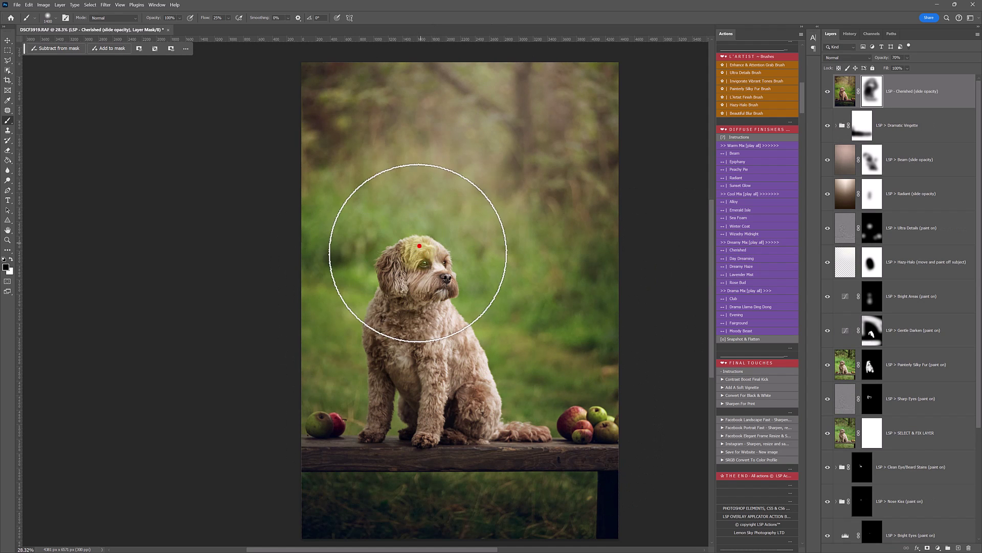
left_click(431, 243)
left_click(424, 256)
left_click(457, 345)
left_click(468, 387)
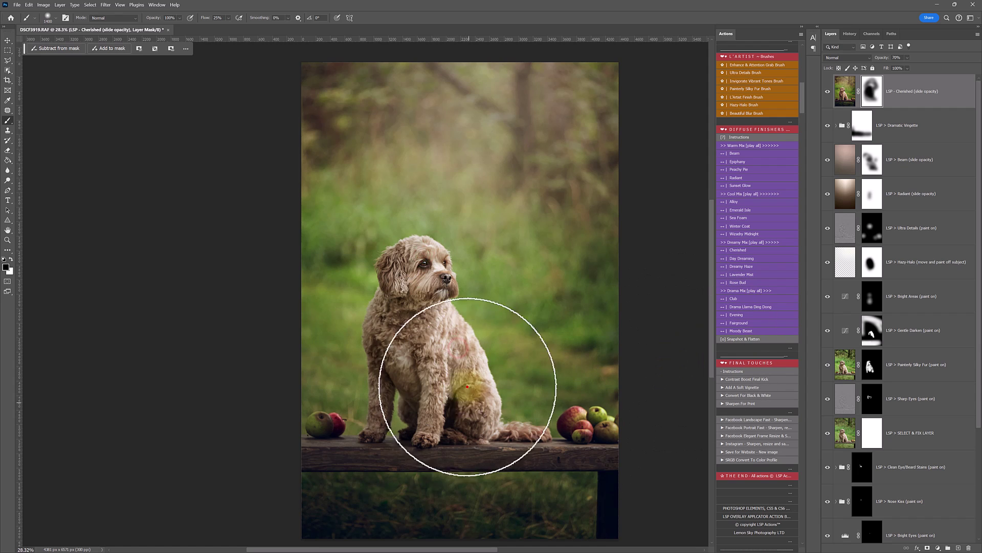
left_click_drag(468, 387, 466, 386)
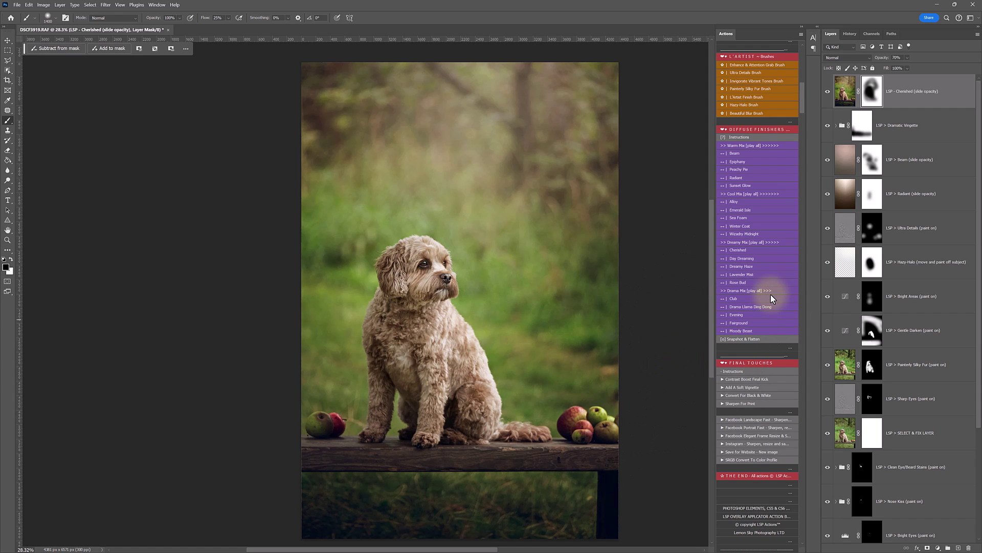
scroll(770, 294, "down", 1)
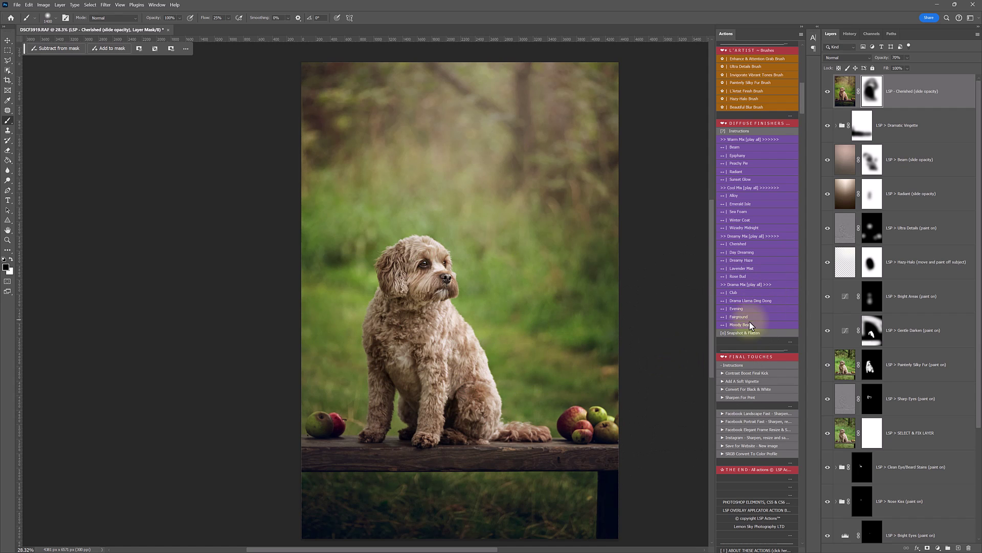
- Run the Add A Soft Vignette action again and paint the new vignette off the dog and the surrounding middle of the photo
left_click(749, 381)
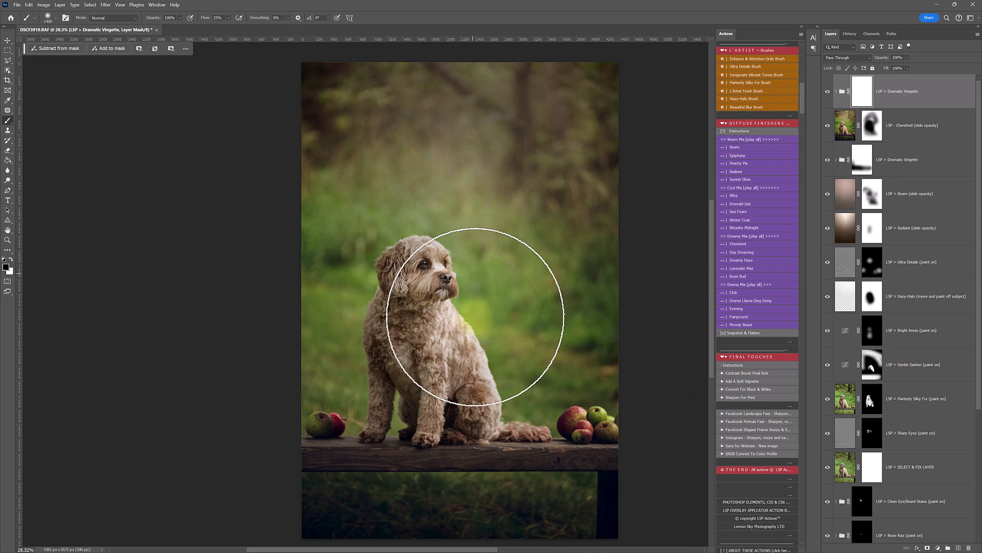
left_click_drag(447, 285, 469, 314)
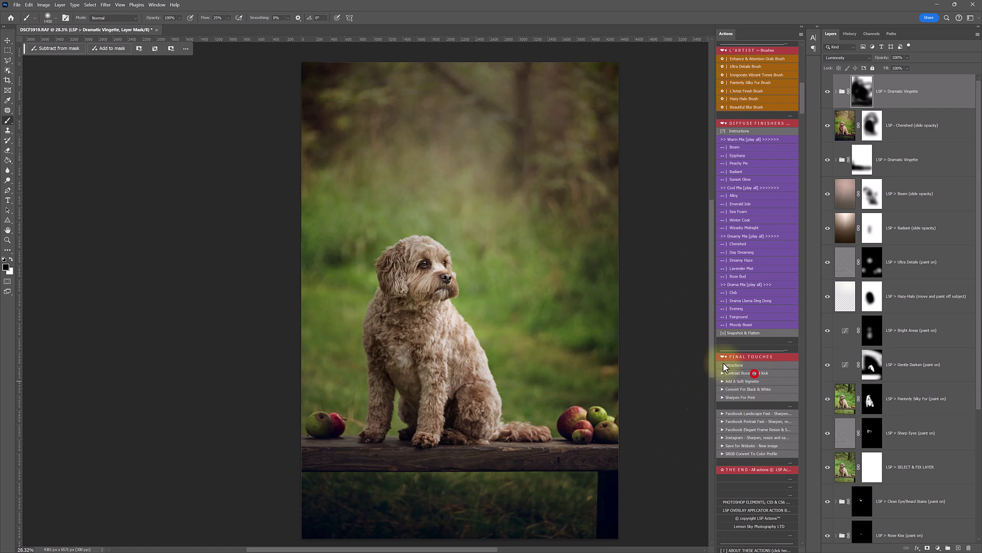
- Run the Contrast Boost Final Kick action and paint its effect off the dog's head and upper body
left_click(755, 373)
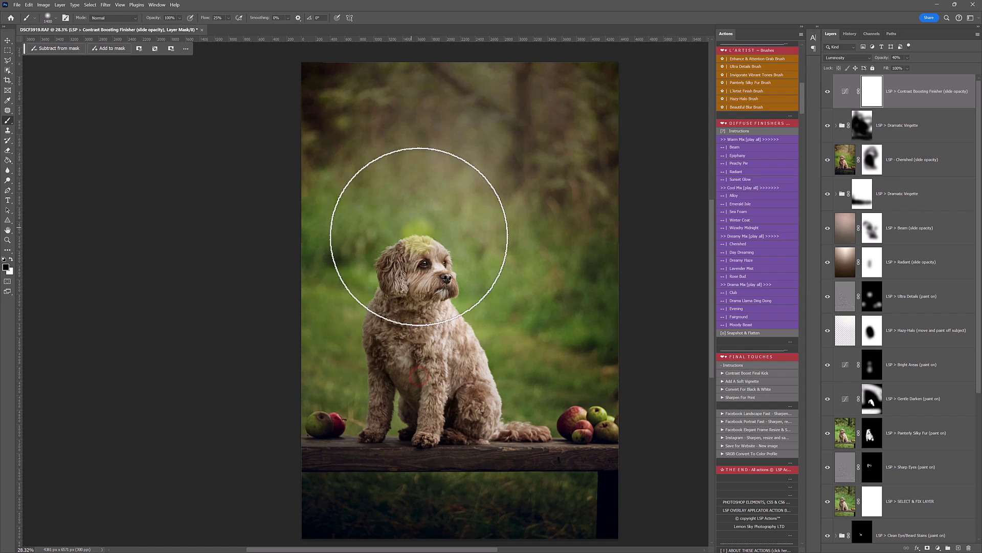
mouse_move(284, 380)
left_mouse_down()
mouse_move(418, 371)
mouse_move(455, 315)
mouse_move(459, 218)
mouse_move(409, 212)
mouse_move(401, 285)
mouse_move(502, 270)
left_mouse_up()
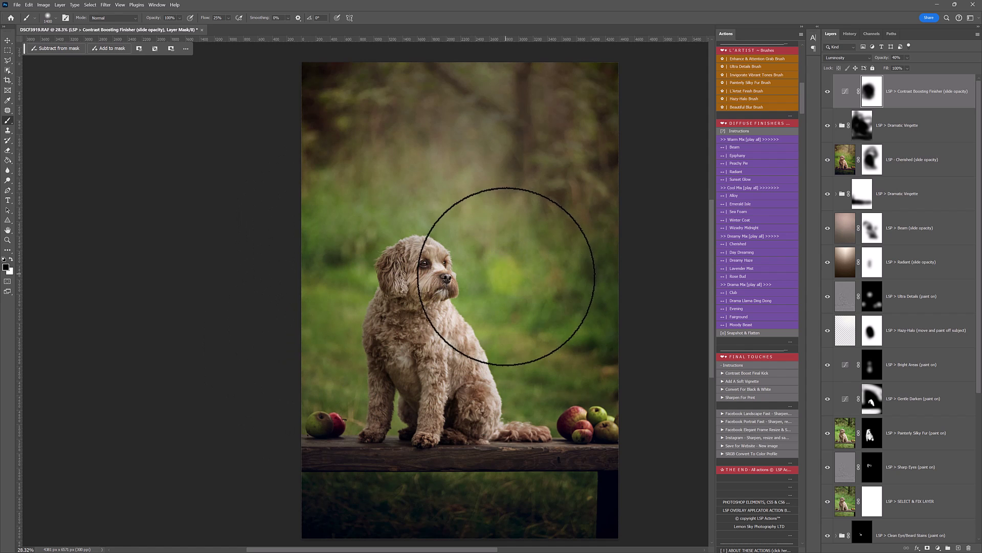
- Group all the editing layers above the Background layer into one group
scroll(912, 328, "down", 5)
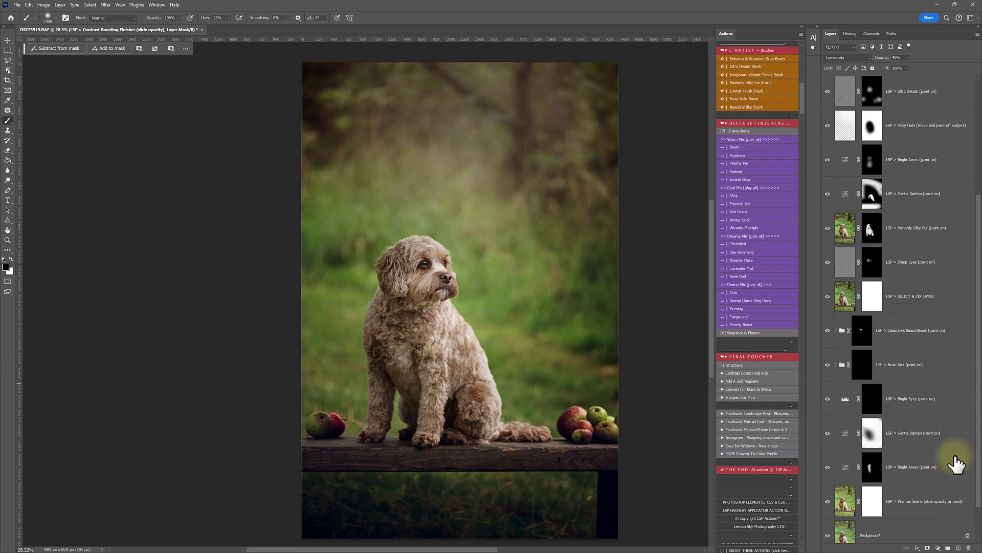
left_click(937, 491, "shift")
left_click_drag(923, 491, 947, 548)
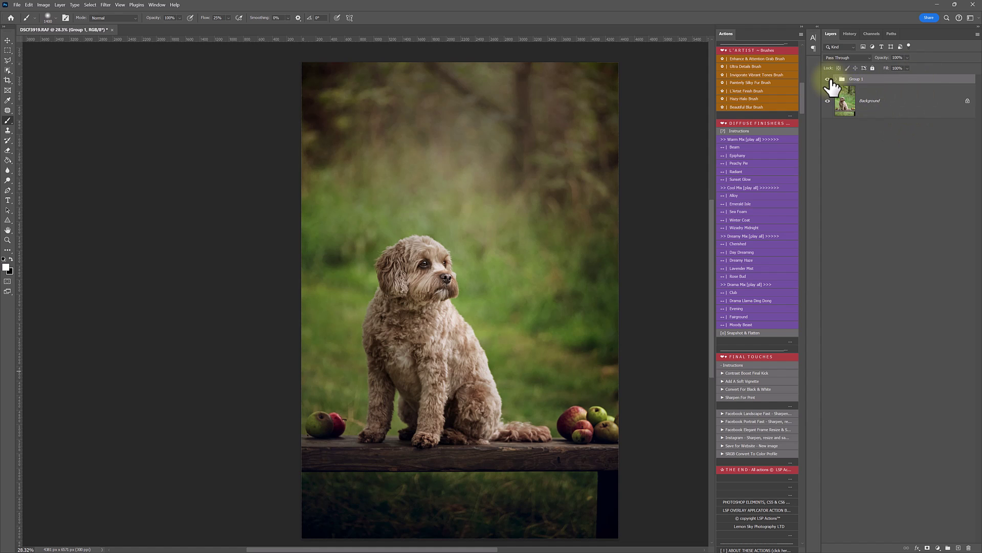
- Compare the photo with and without the grouped edits, first as a whole and then close up on the dog's head
left_click(828, 79)
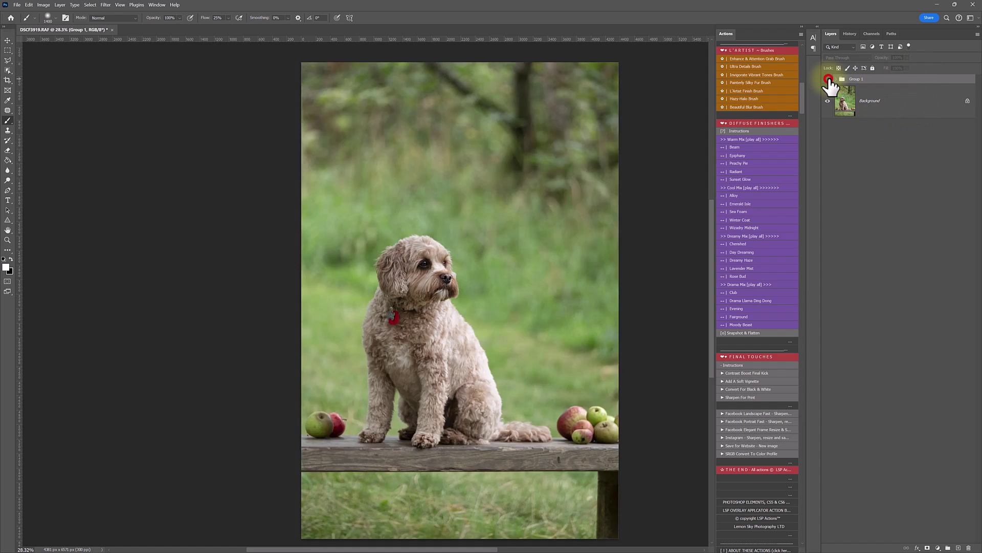
left_click(829, 80)
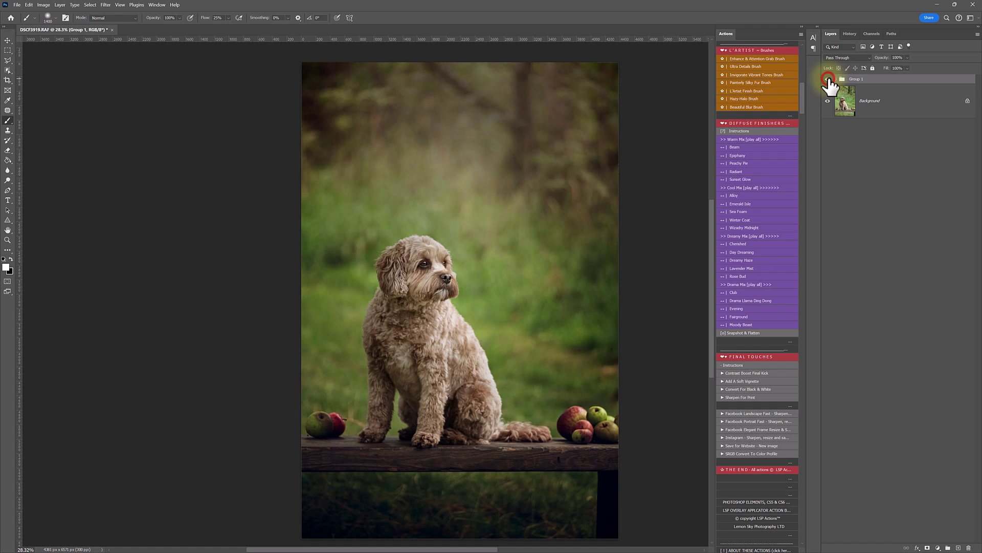
left_click(828, 79)
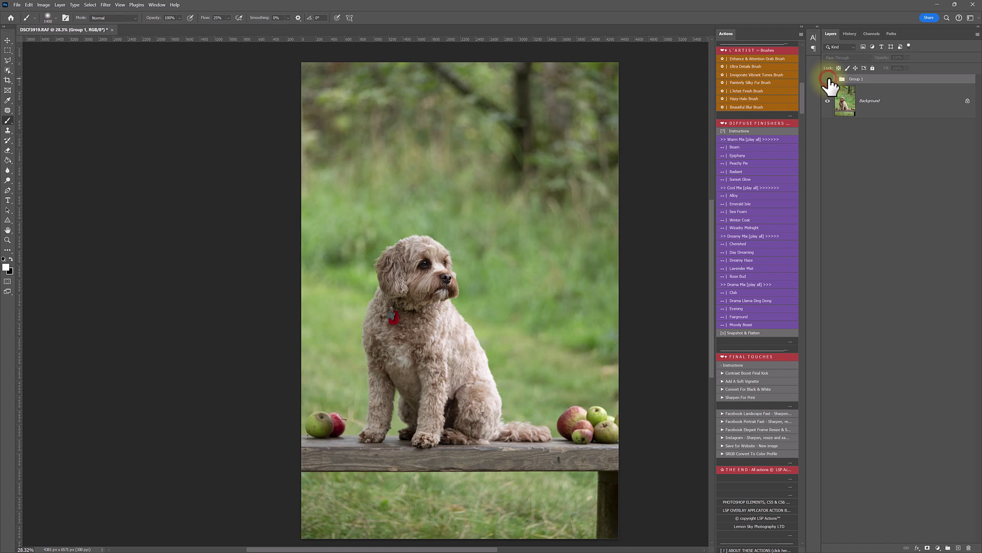
left_click(828, 79)
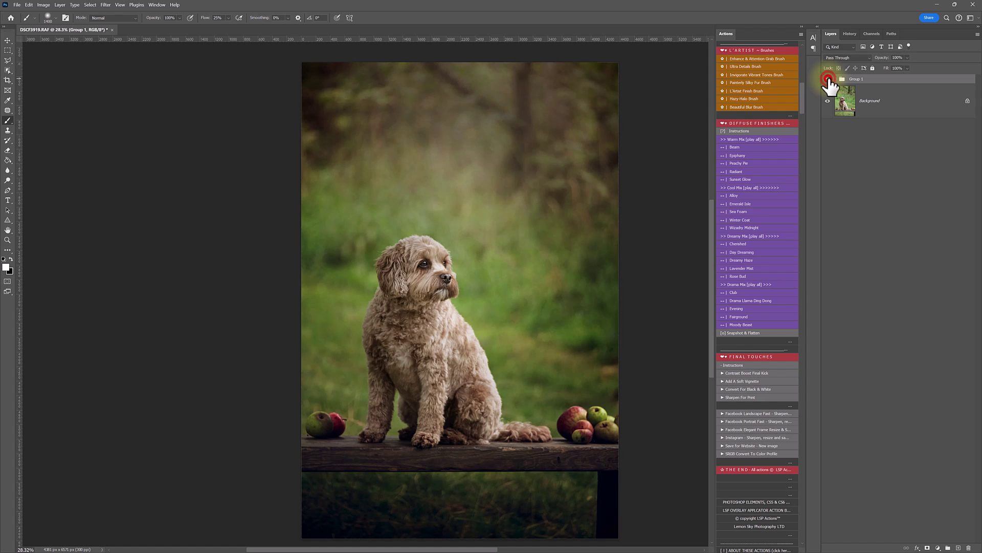
key("z")
left_click_drag(415, 286, 445, 309)
left_click(828, 80)
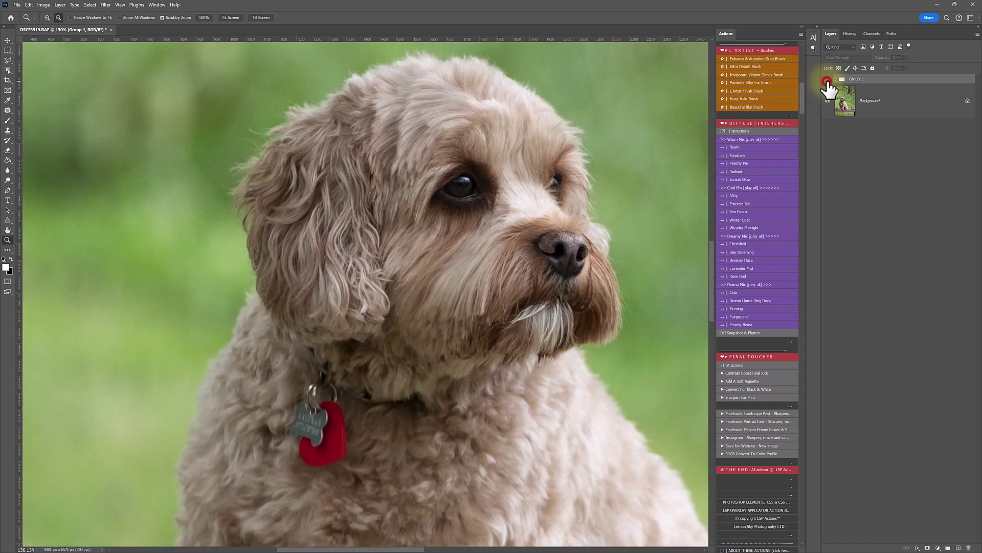
left_click(827, 80)
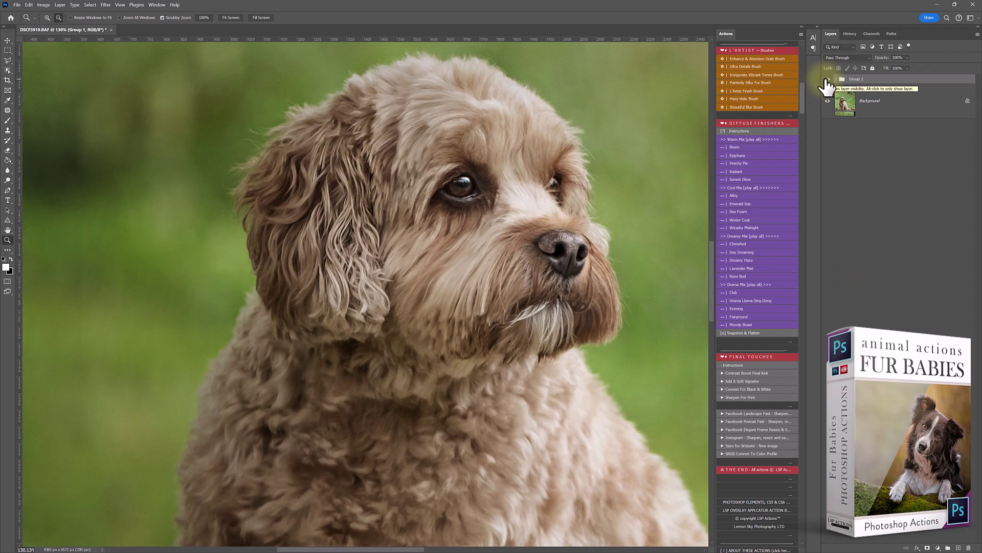